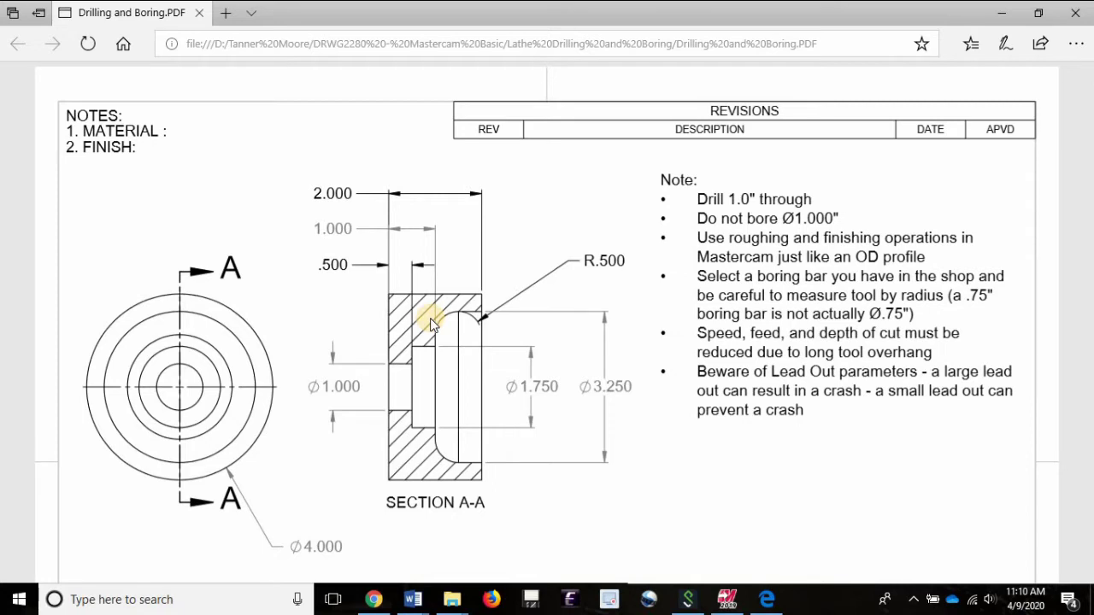
Step: Return to Mastercam and start a new Lathe Rough toolpath
click(724, 599)
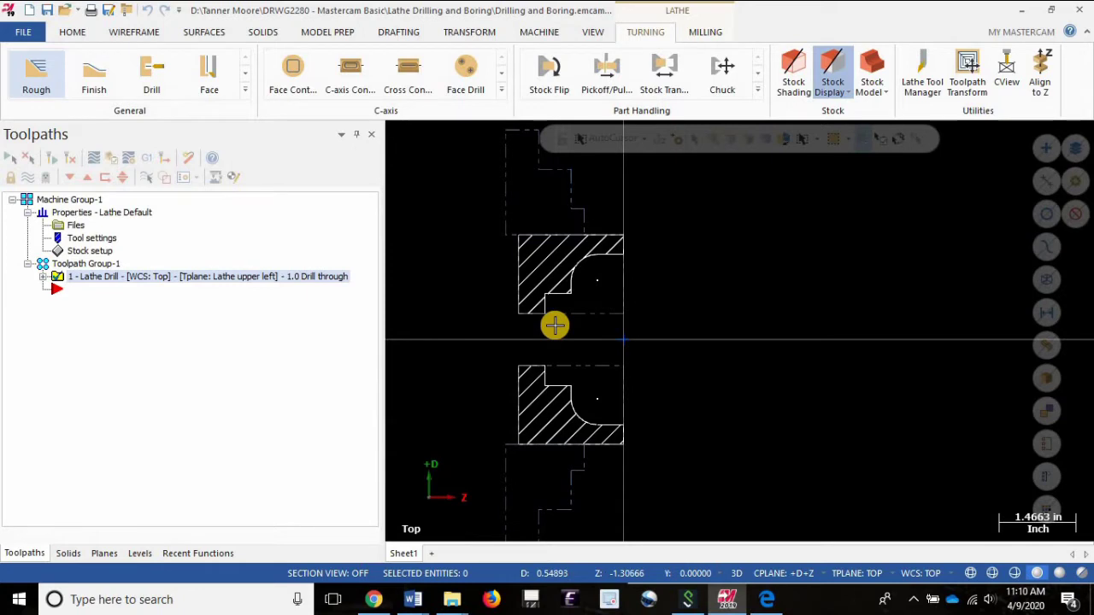
click(36, 79)
scroll(547, 325, up, 4)
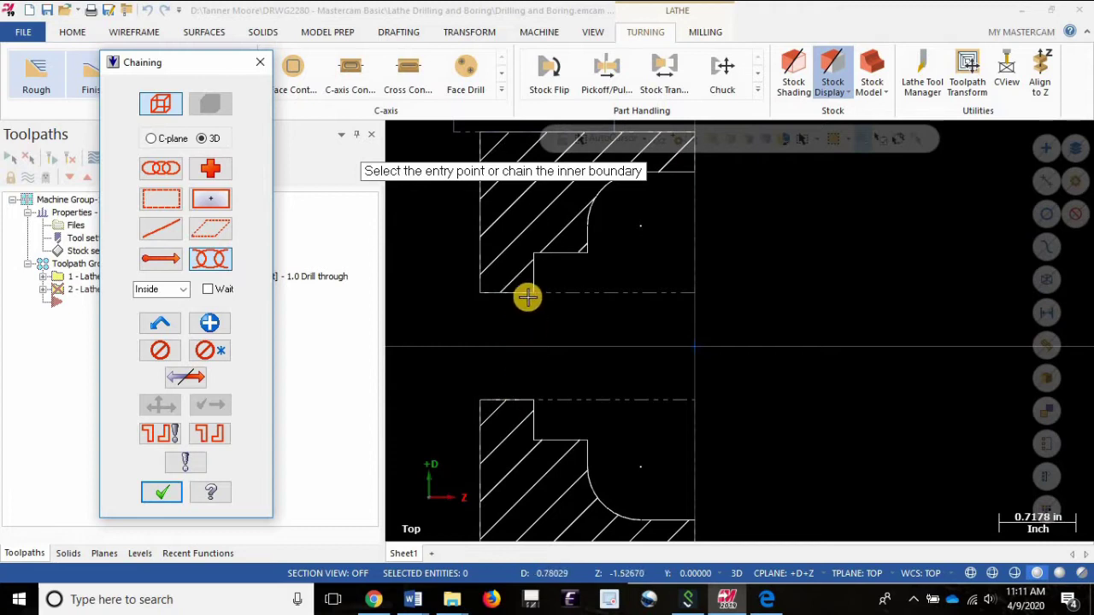
scroll(522, 397, down, 2)
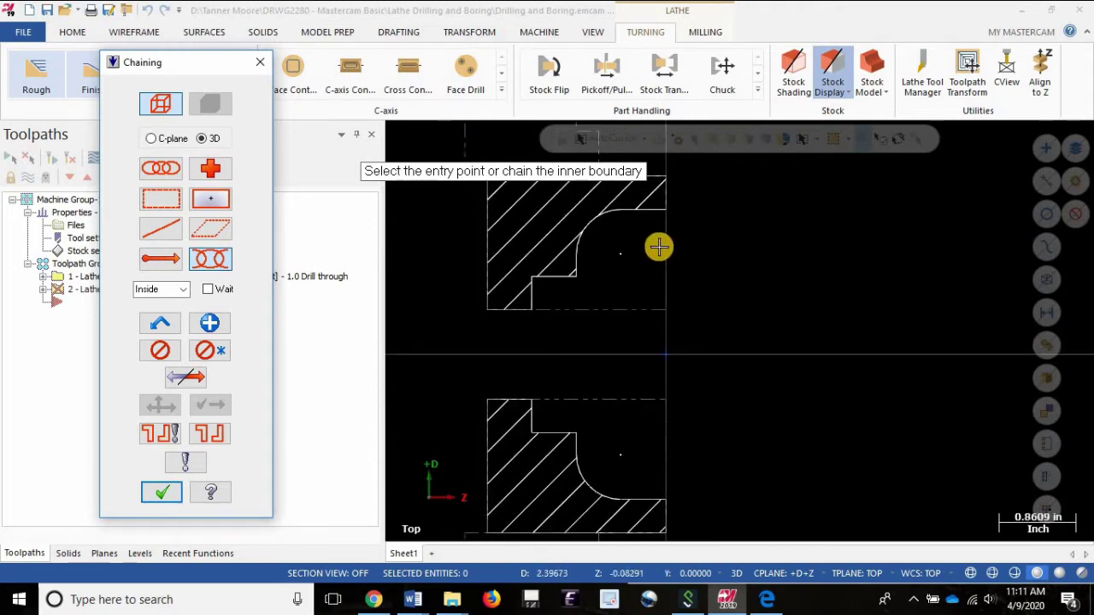
Step: Chain the inner bore boundary from its start point to the last entity
click(657, 214)
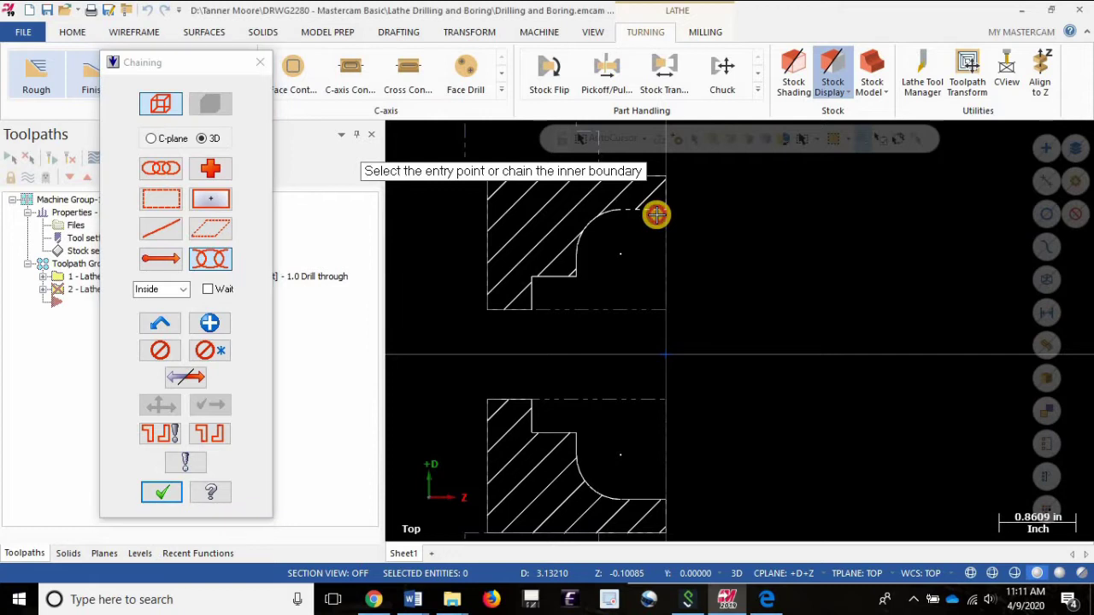
click(657, 215)
scroll(657, 214, up, 2)
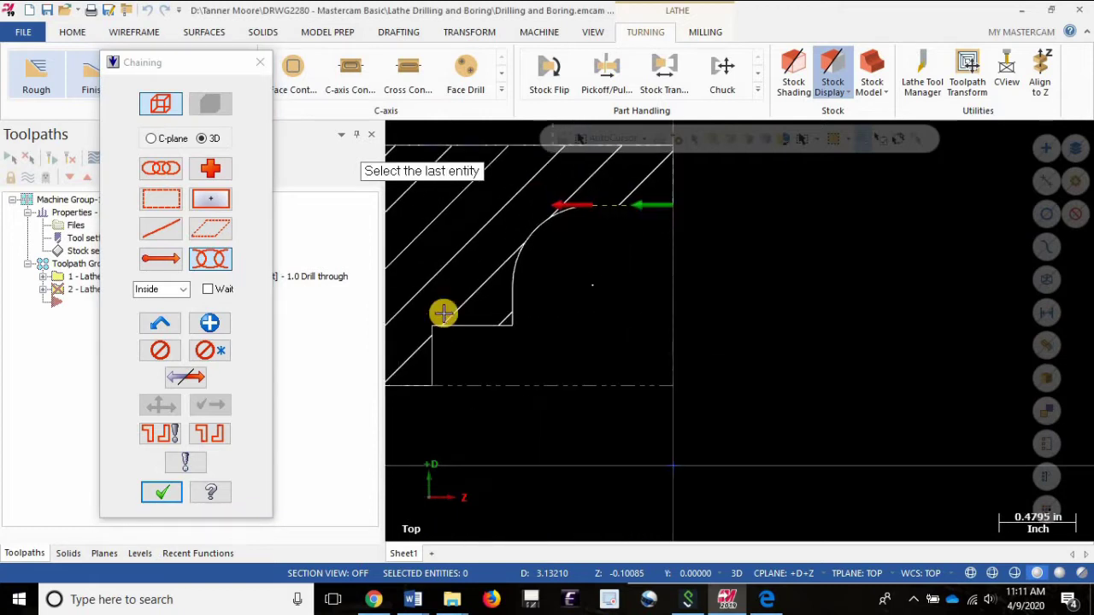
click(432, 340)
scroll(590, 288, down, 2)
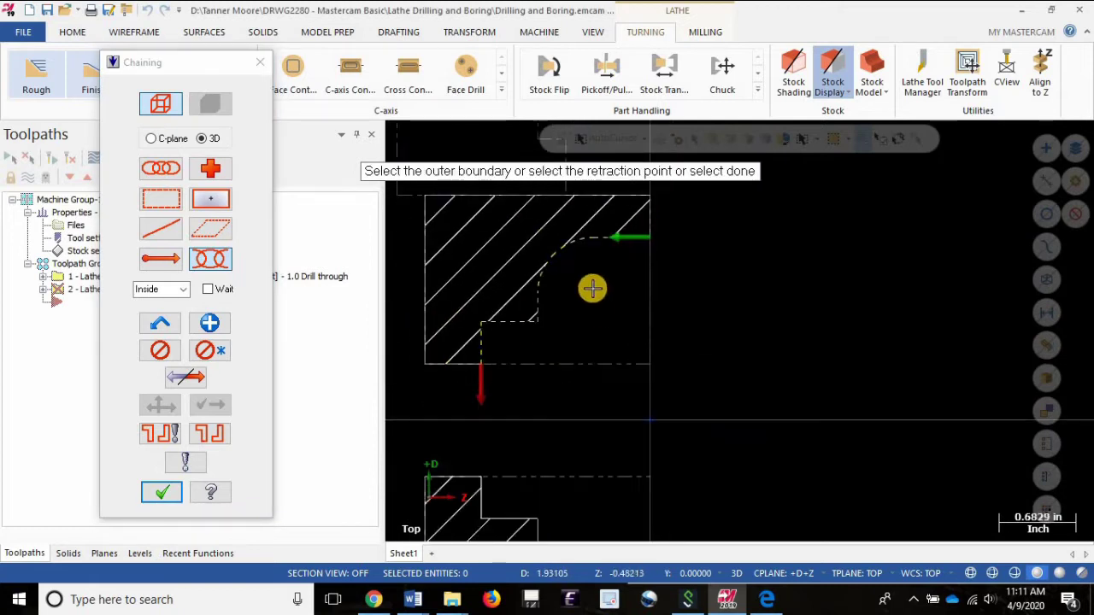
Step: Accept the chained bore and pick T1212 ID ROUGH MIN .75 DIA as the roughing tool
click(163, 494)
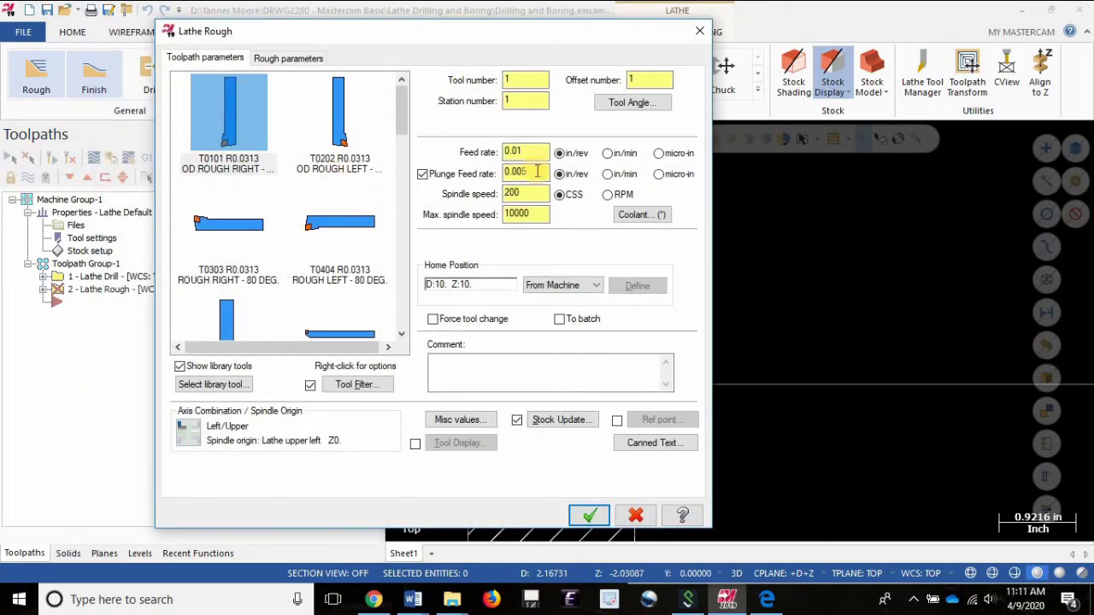
drag(403, 111, 408, 137)
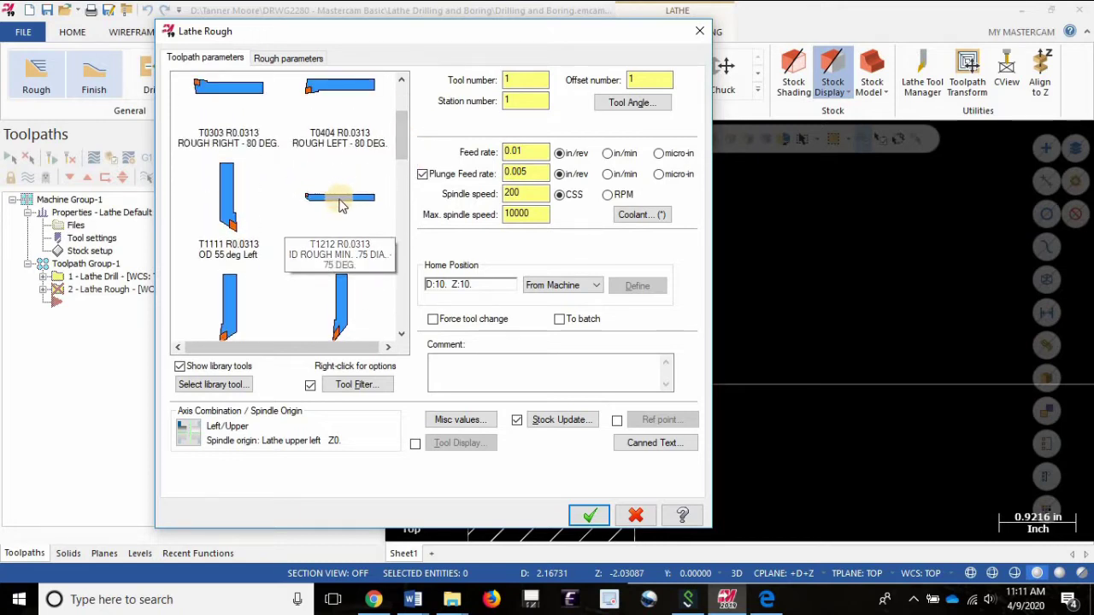
click(340, 205)
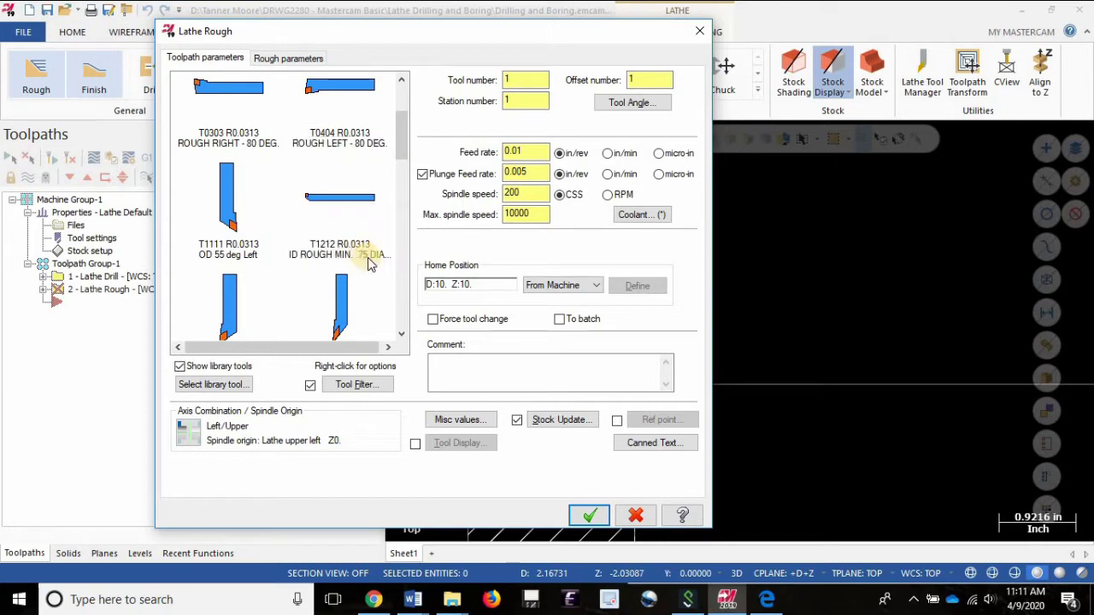
click(340, 204)
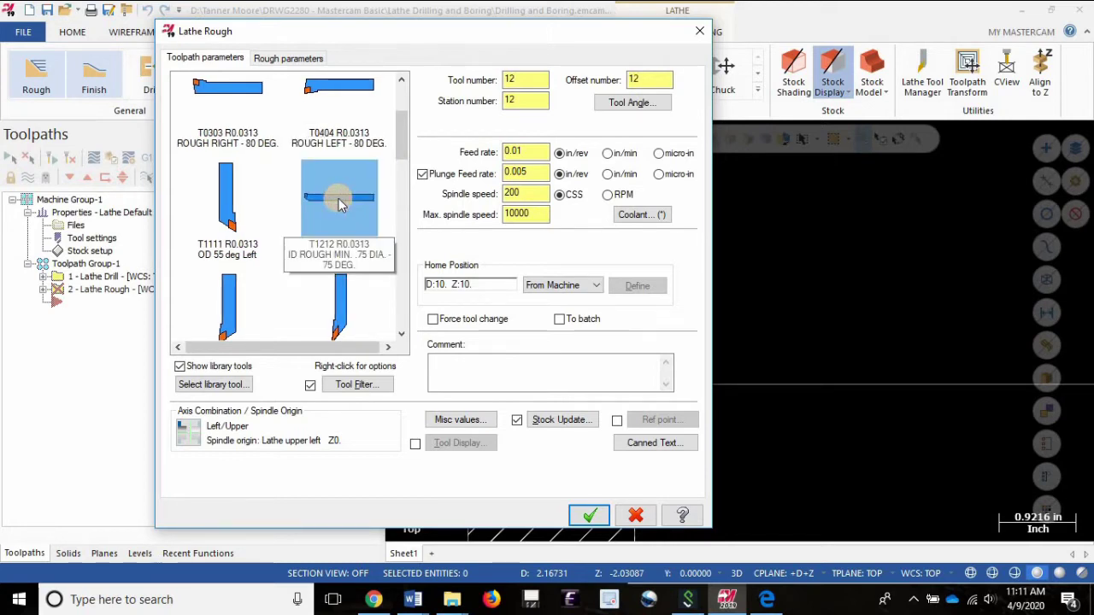
click(339, 203)
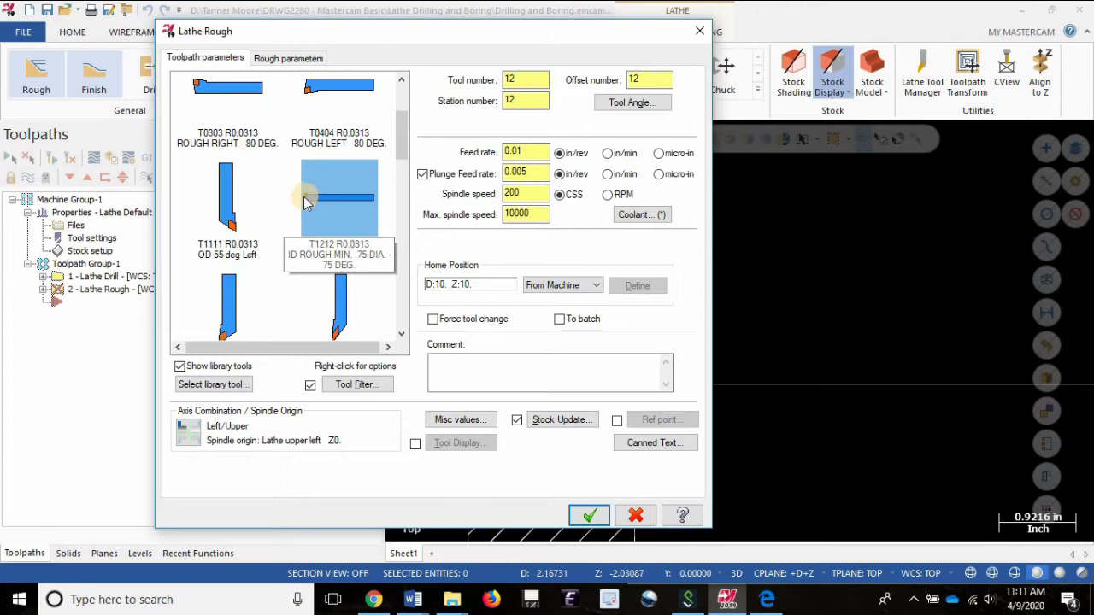
click(310, 201)
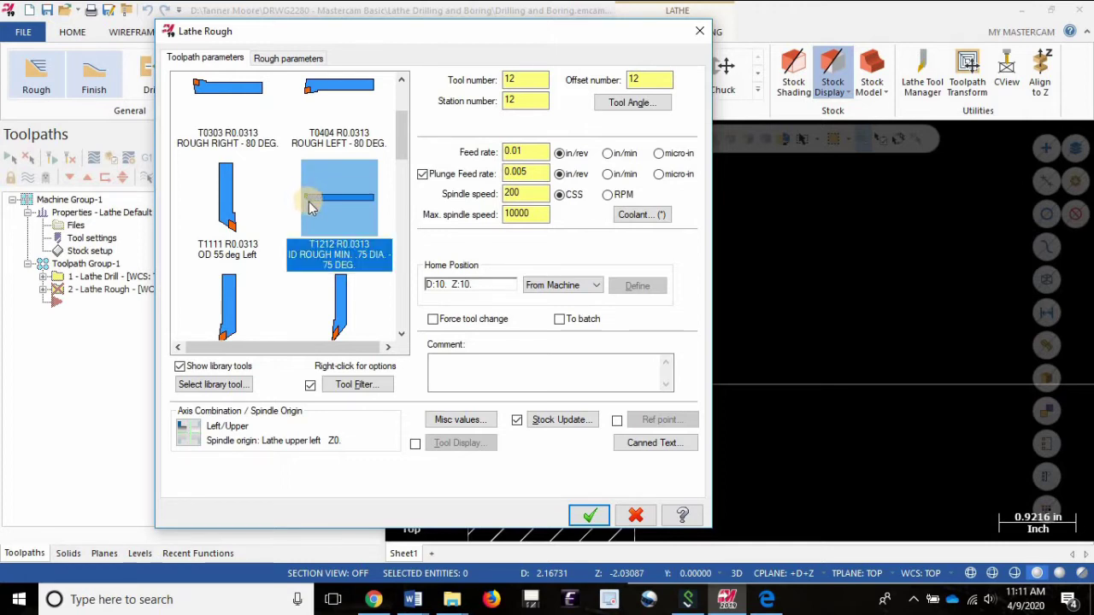
mouse_move(323, 214)
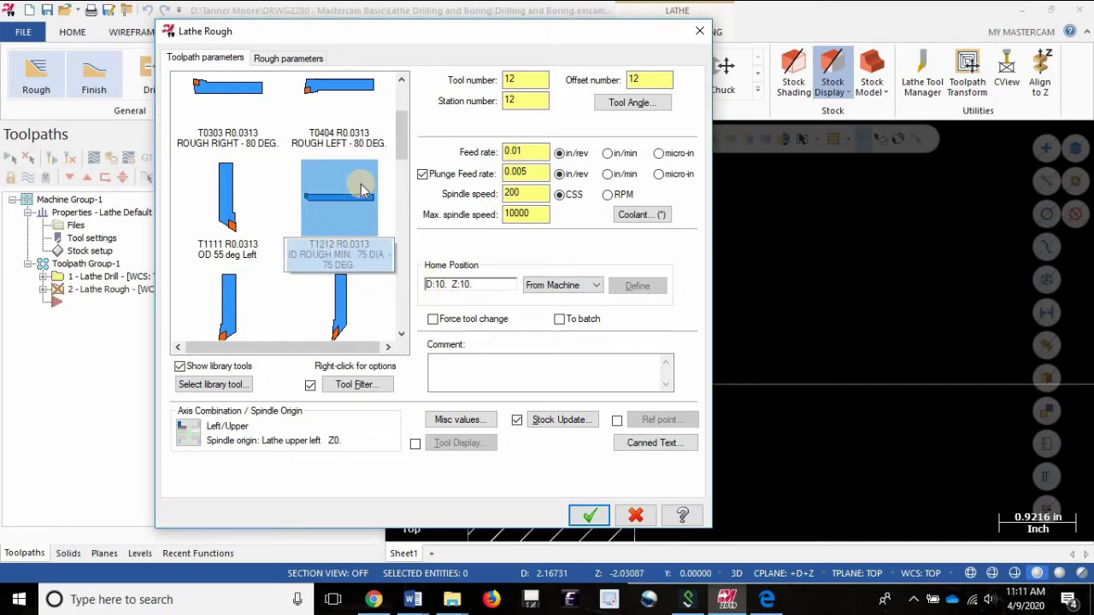
Step: Check tool and offset number 12 and set the feed rate to 0.008
click(531, 79)
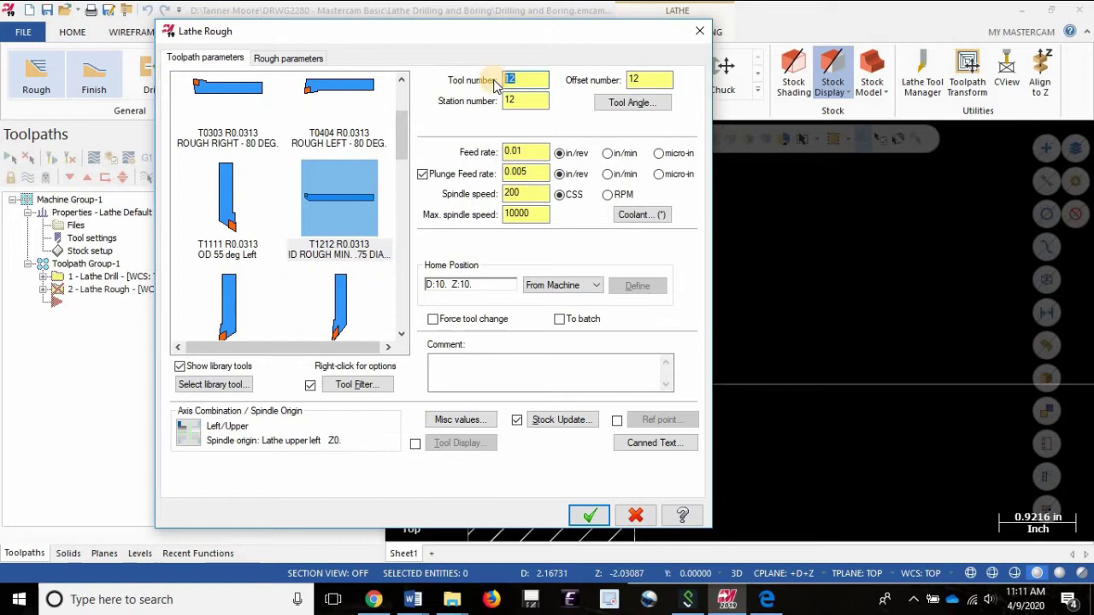
double_click(655, 79)
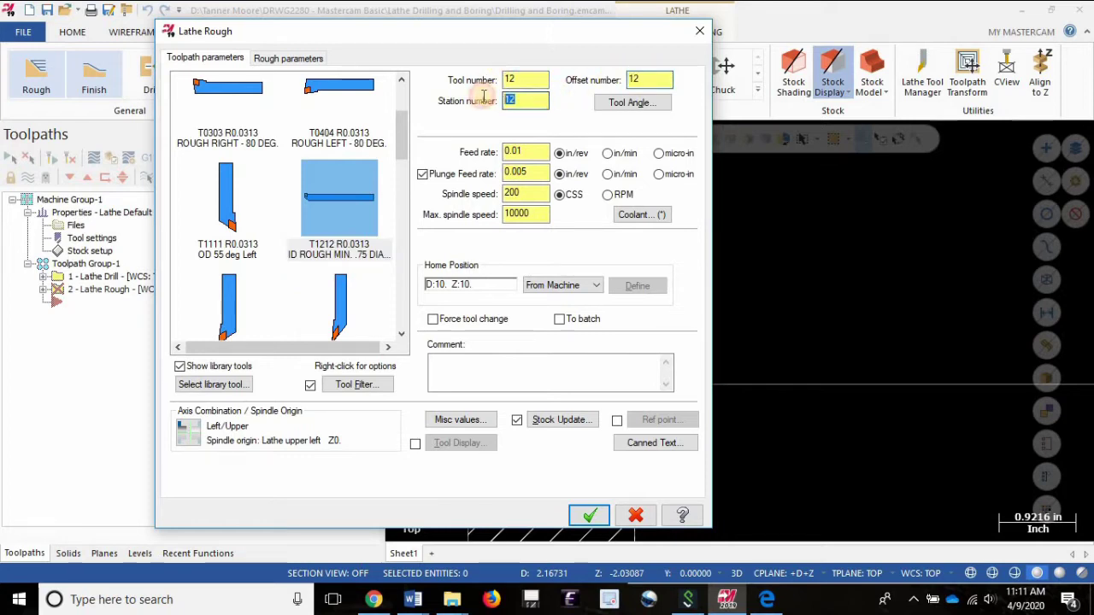
double_click(528, 100)
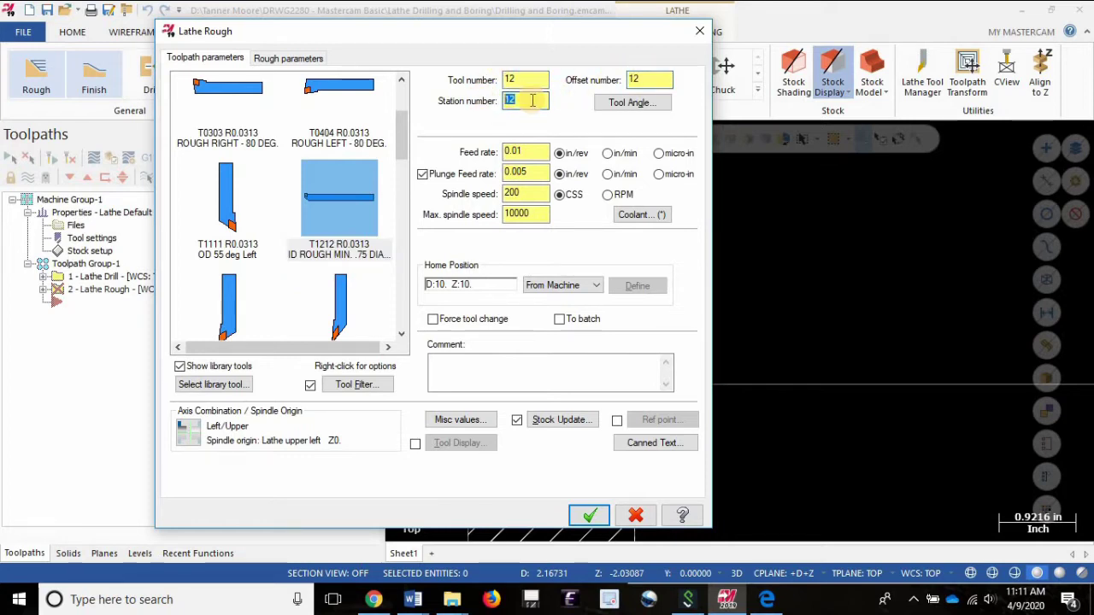
double_click(529, 151)
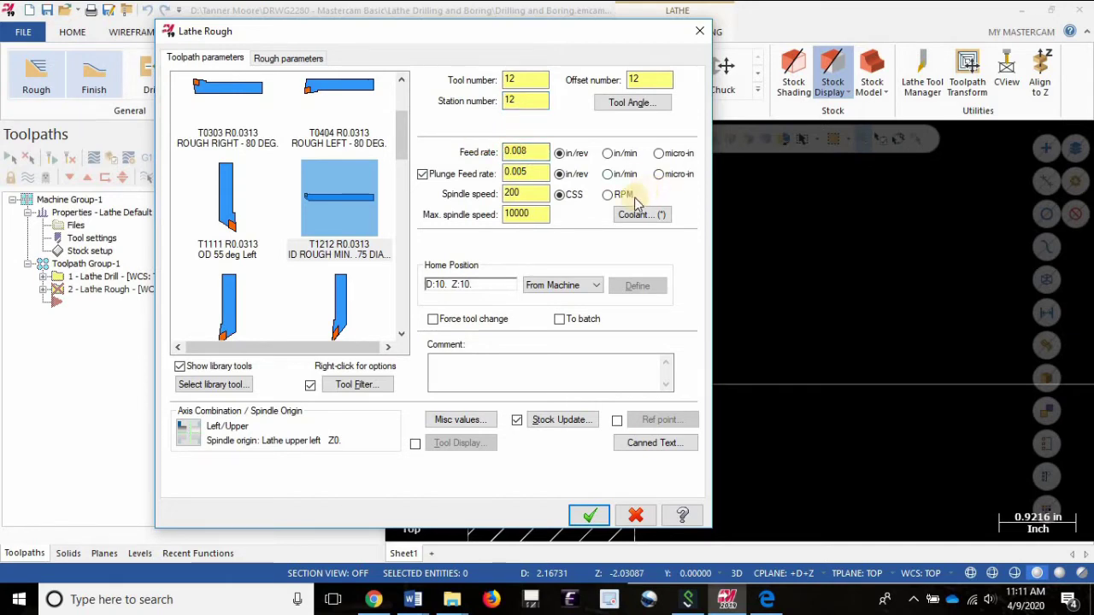
double_click(526, 152)
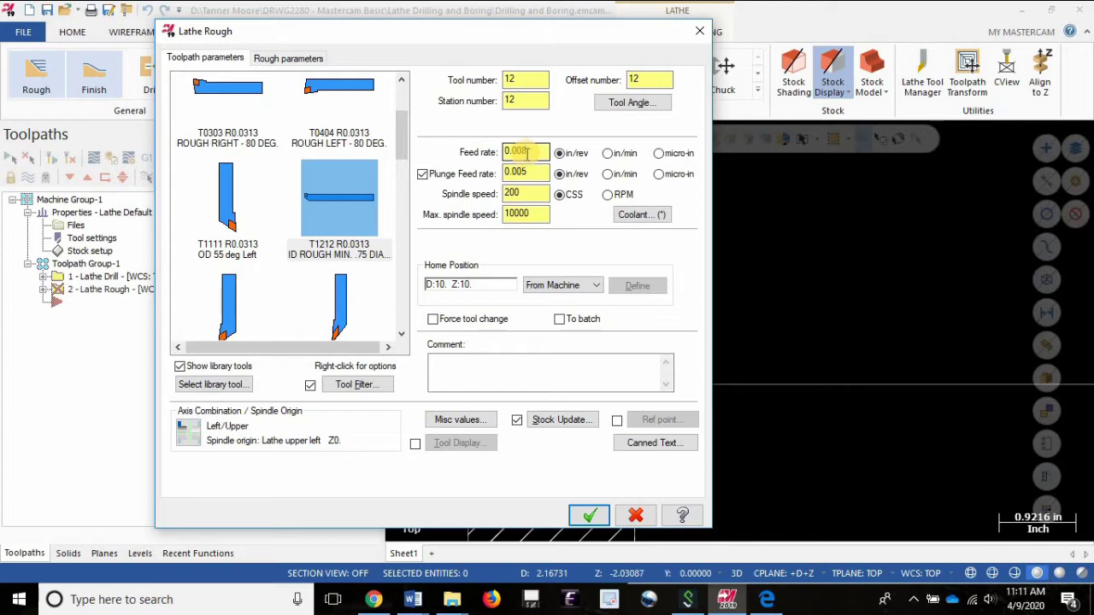
click(352, 203)
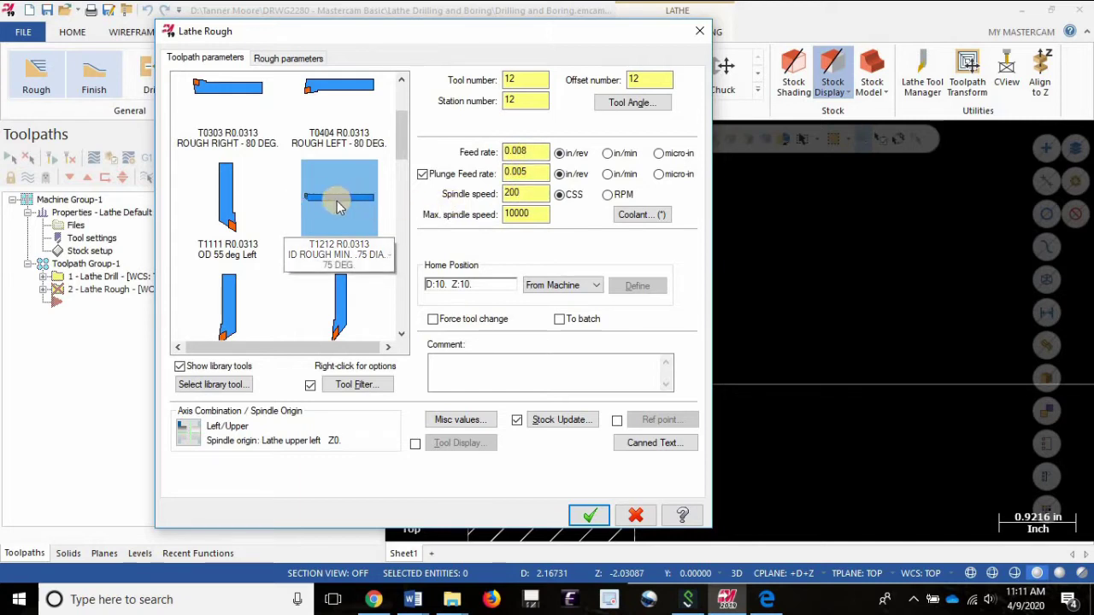
Step: Set spindle speed 300, max spindle 2000, flood coolant on, and force tool change
drag(534, 195, 456, 195)
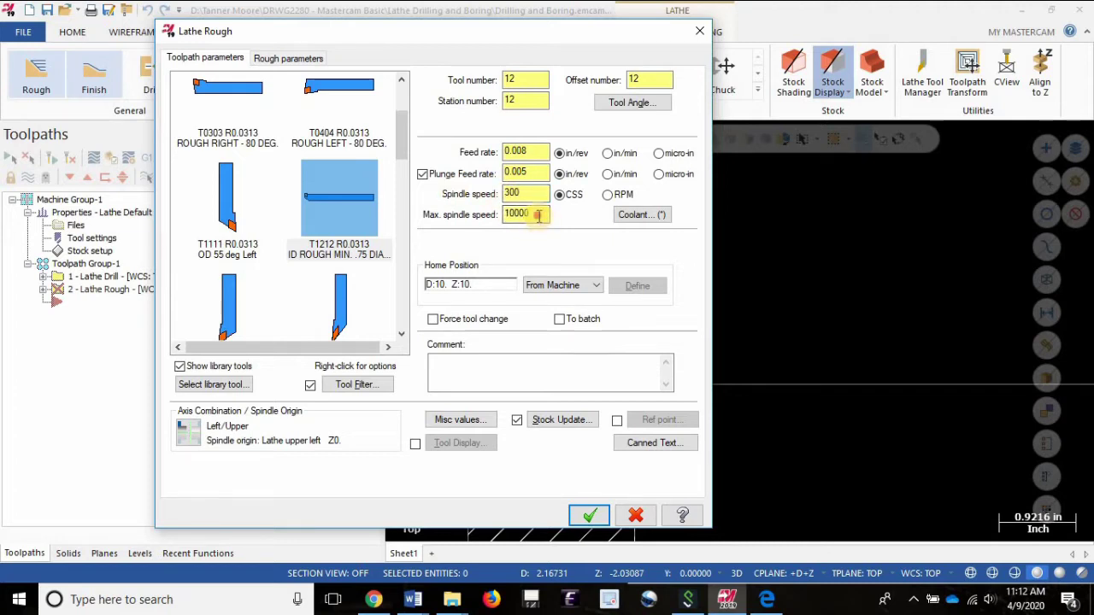
drag(539, 216, 500, 267)
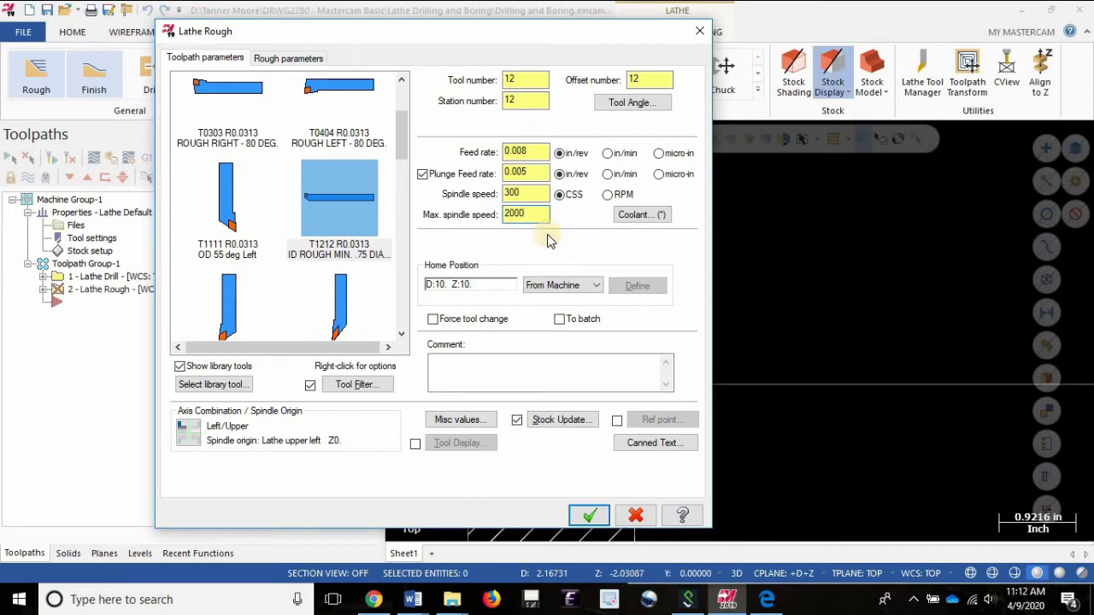
click(628, 219)
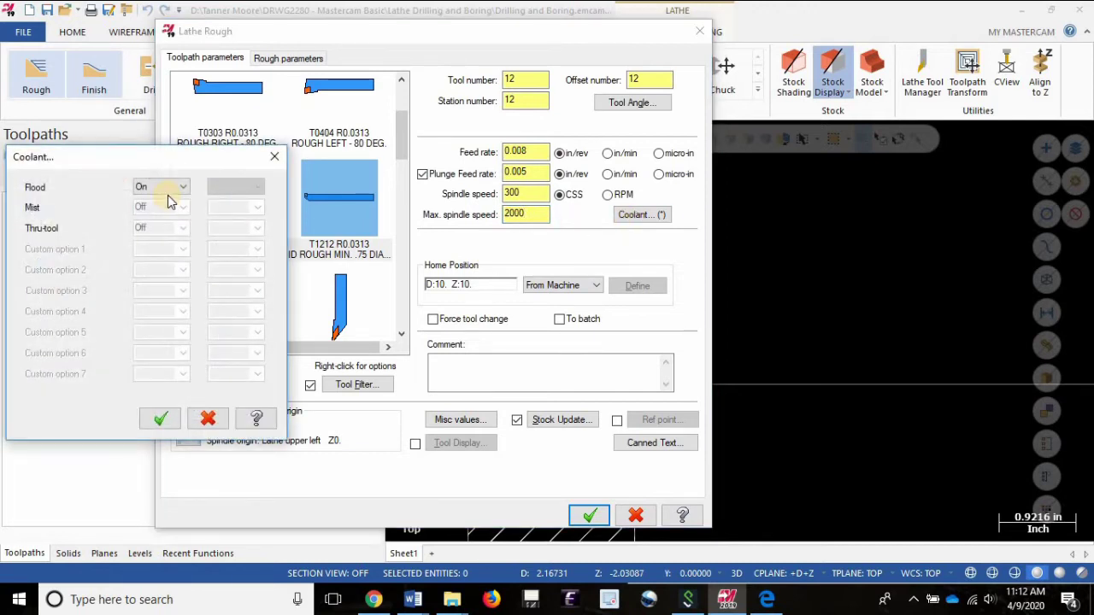
click(160, 419)
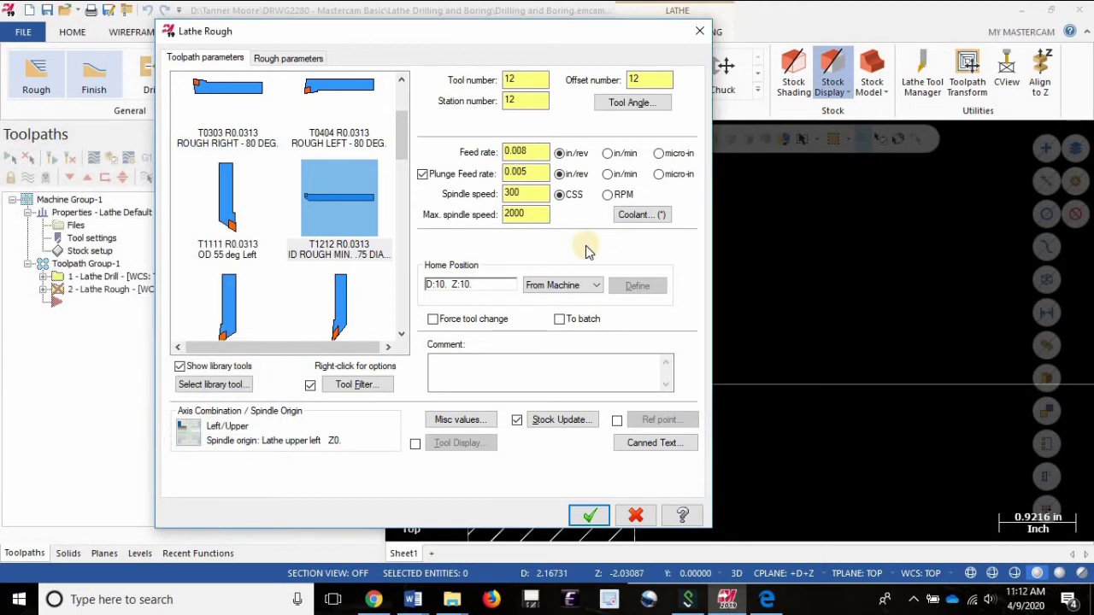
click(462, 323)
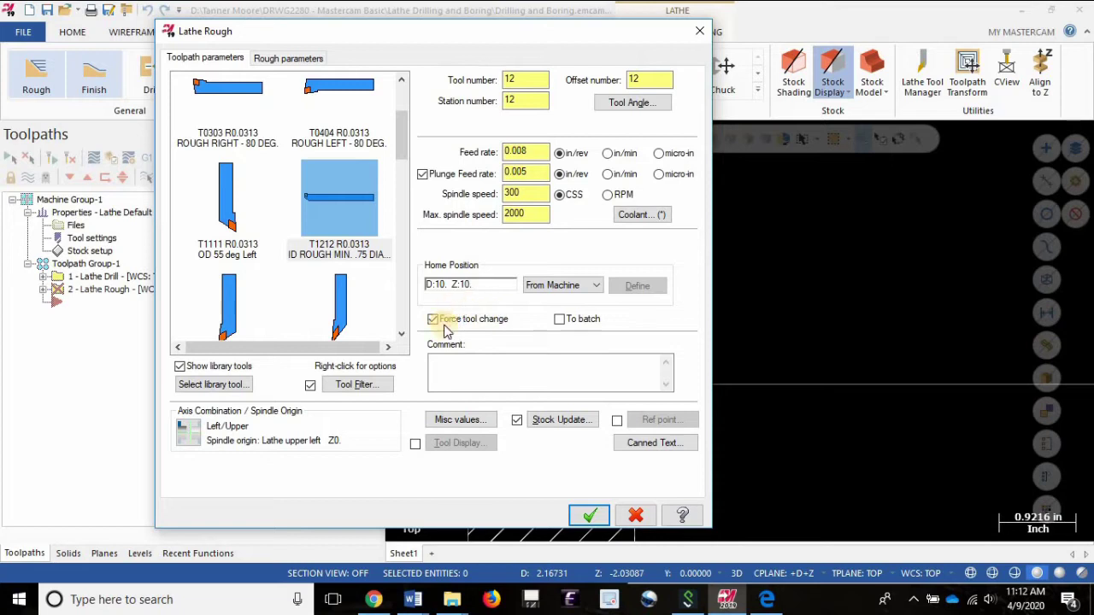
click(487, 374)
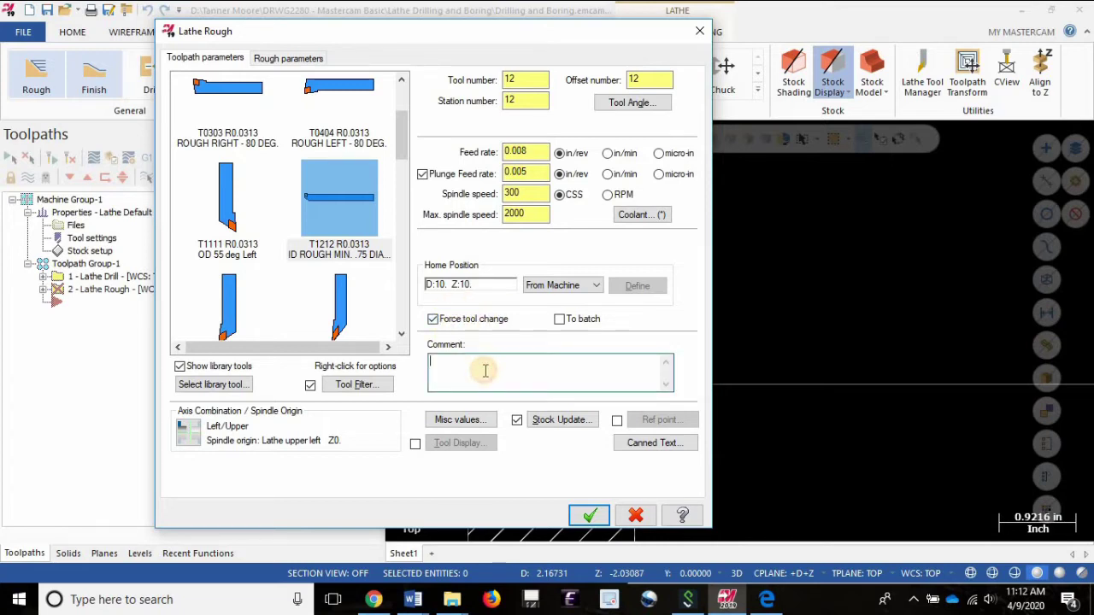
Step: Add the comment ROUGH BORING and edit the Z stock to leave in rough parameters
text(ROUGH BORING)
click(287, 57)
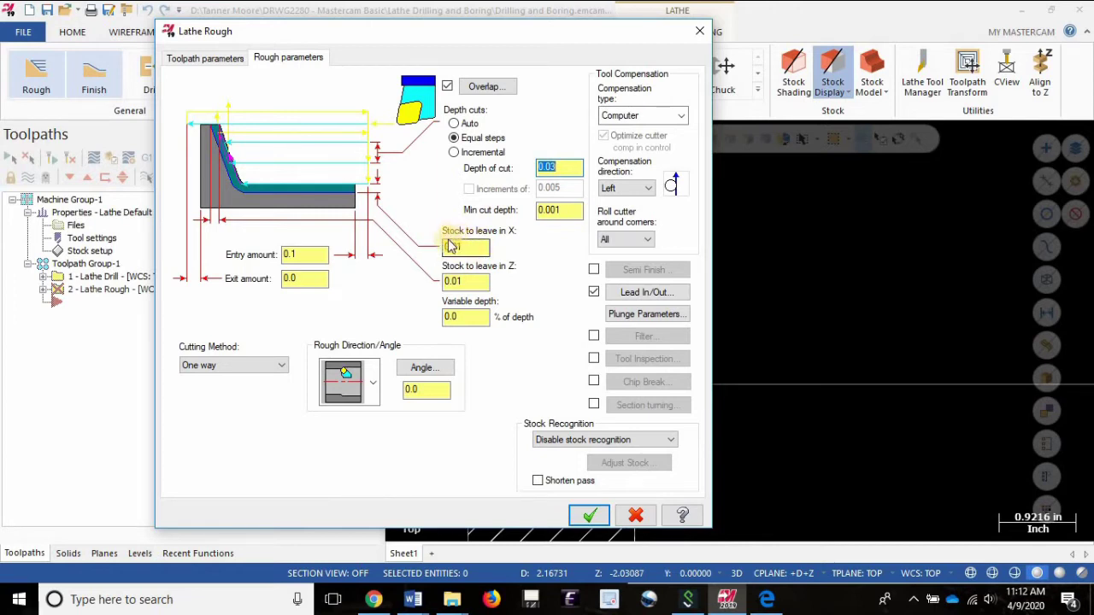
drag(473, 284, 419, 276)
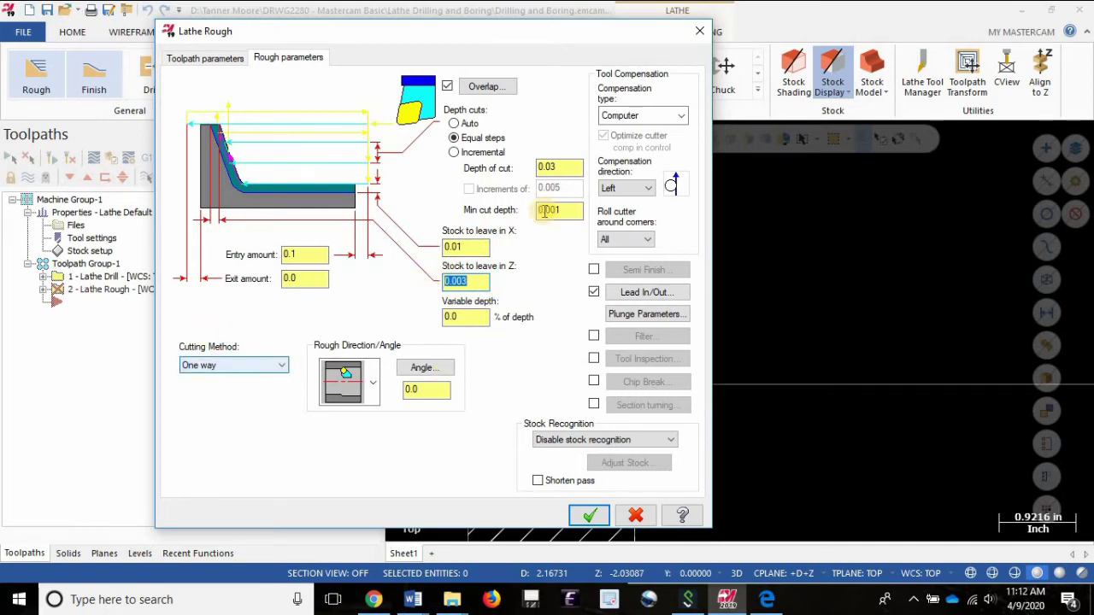
Step: Keep Computer compensation, roll cutter around Sharp corners, and use Remaining stock recognition
click(643, 118)
click(643, 120)
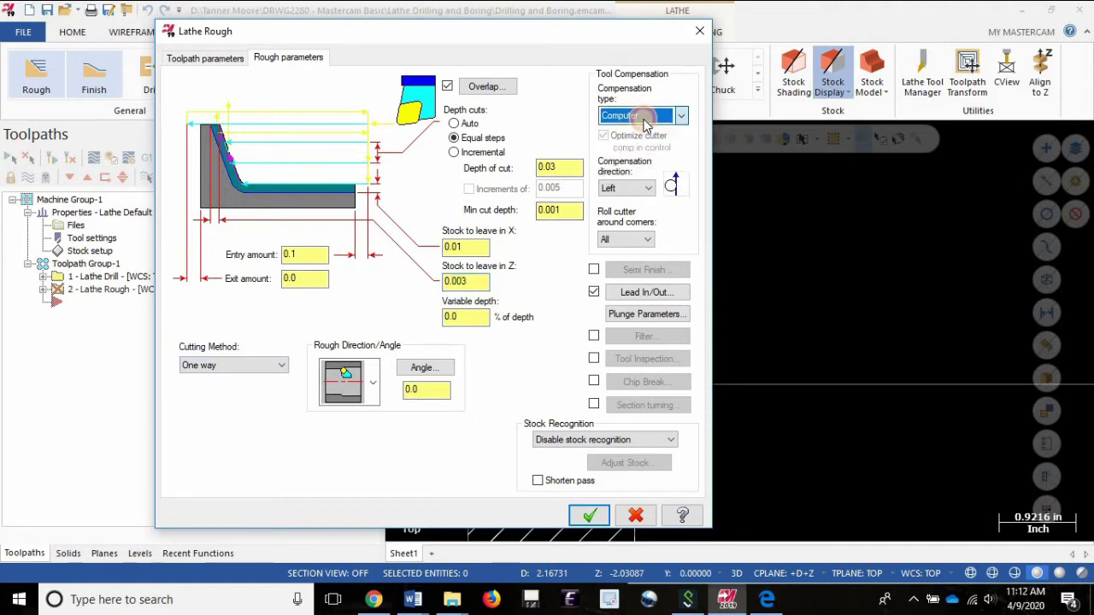
click(630, 239)
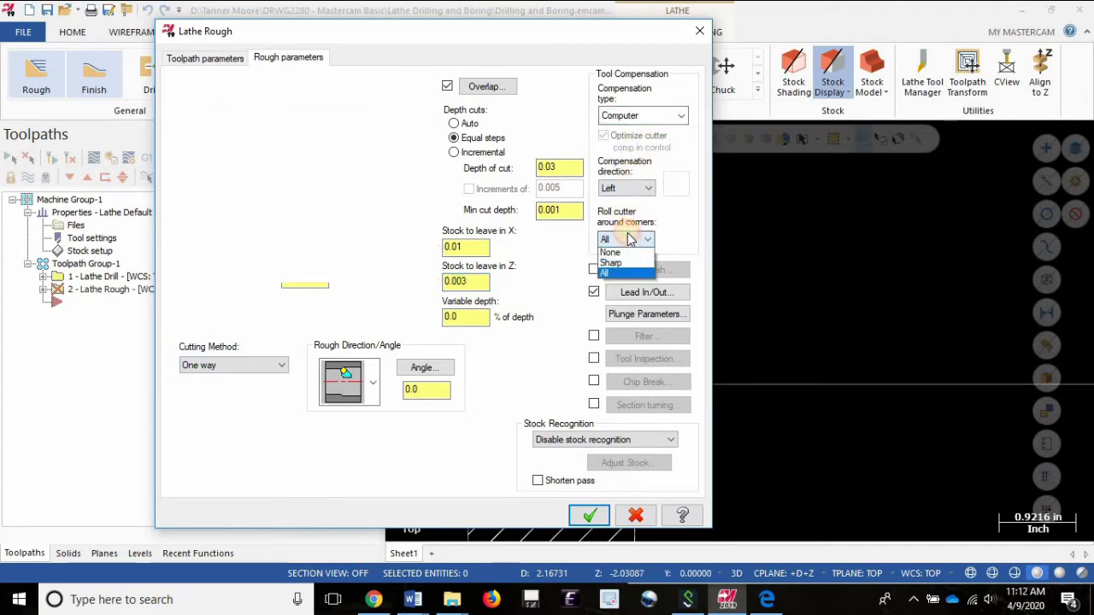
click(623, 265)
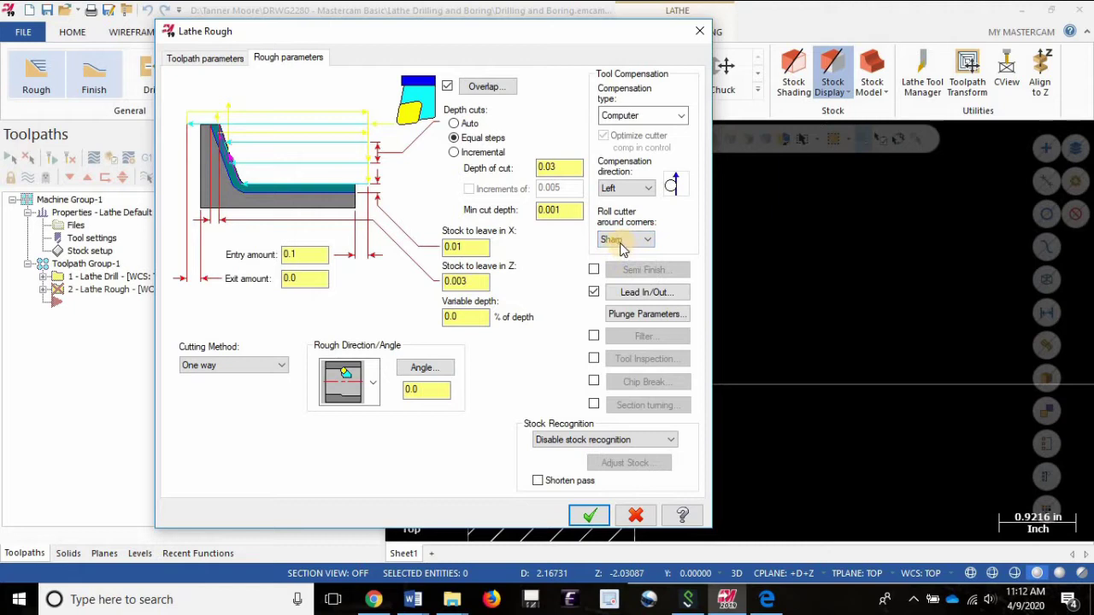
click(566, 440)
click(568, 455)
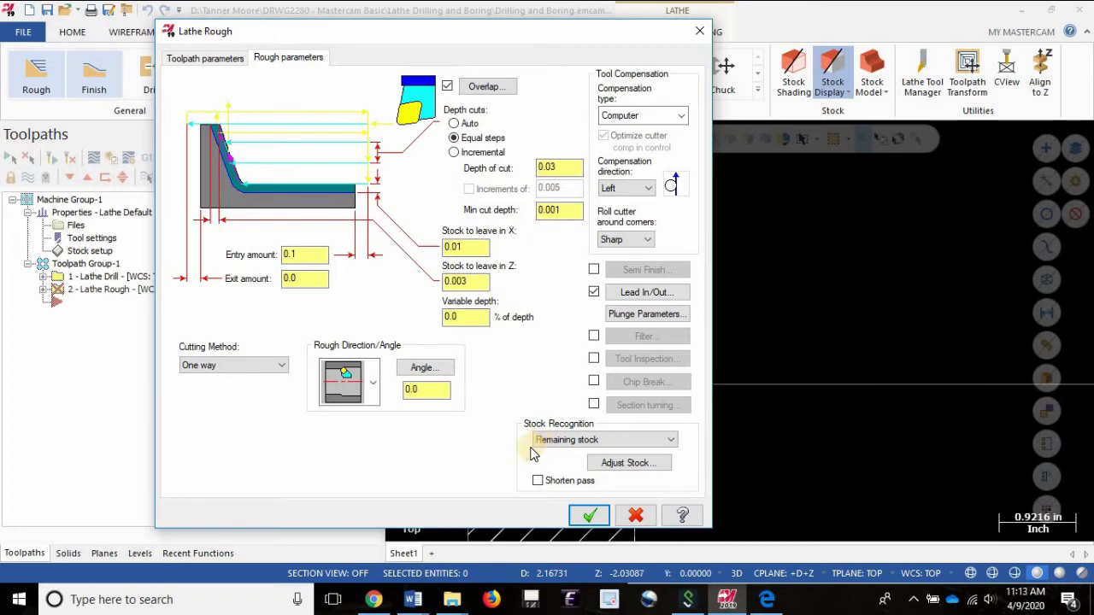
Step: Accept the rough parameters to generate the ROUGH BORING toolpath
click(590, 515)
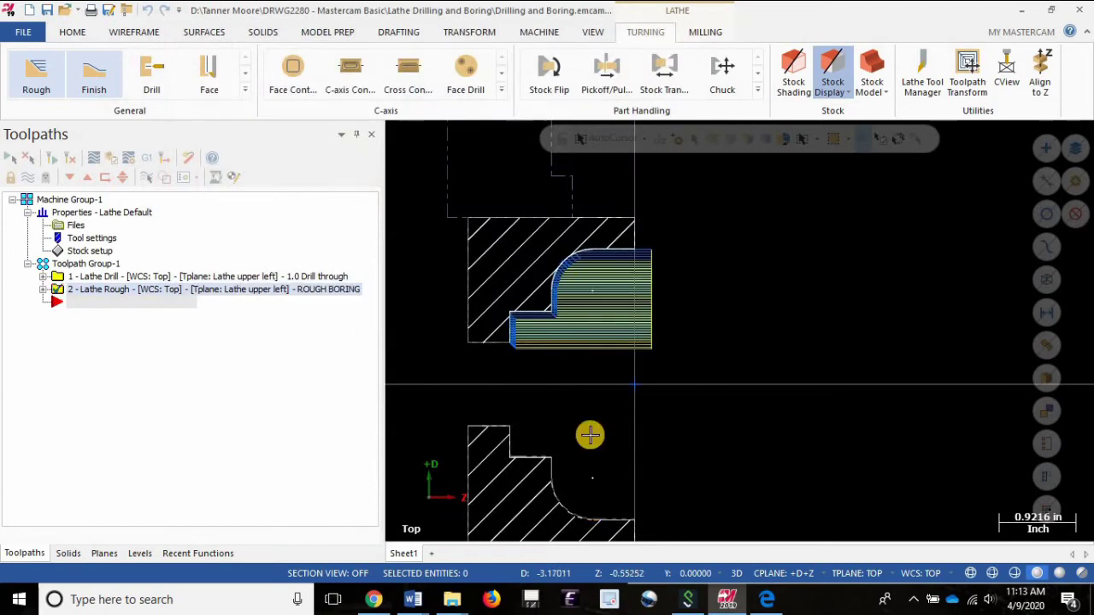
scroll(578, 269, up, 2)
scroll(578, 269, up, 1)
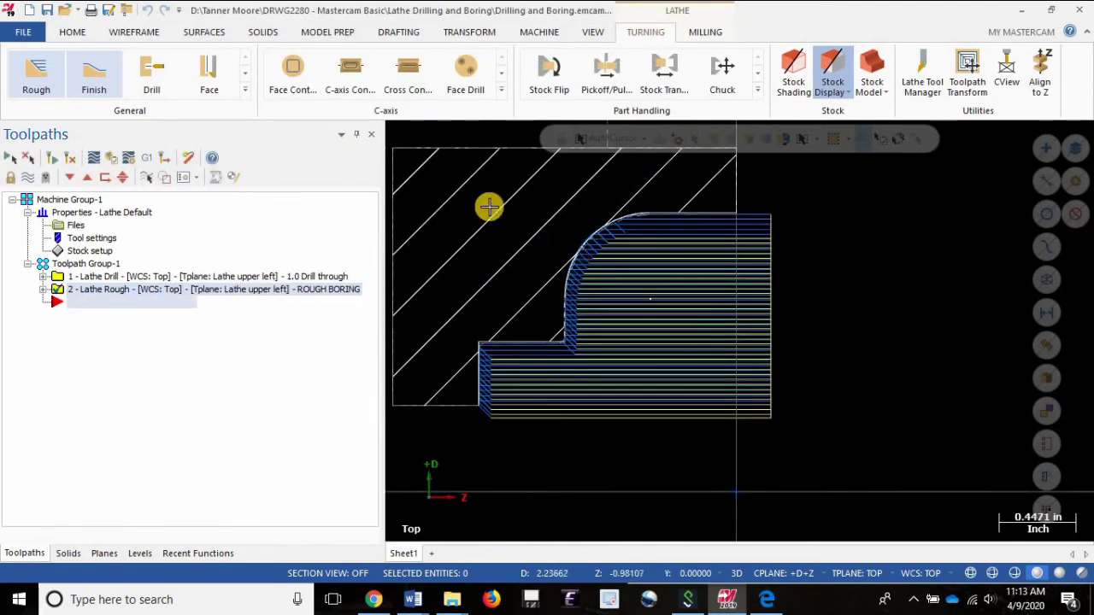
scroll(559, 249, down, 3)
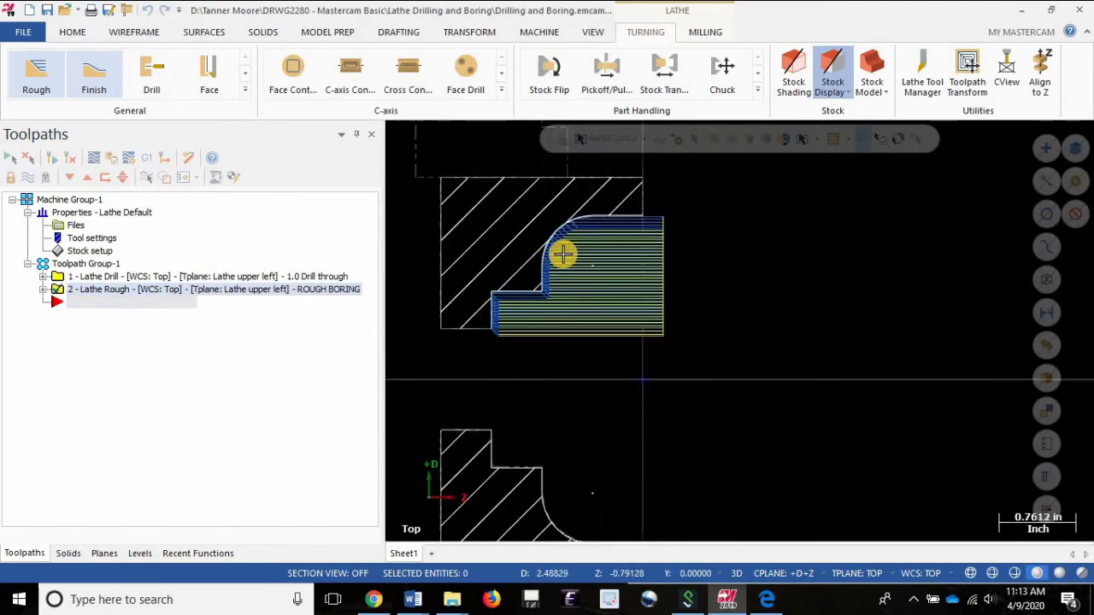
Step: Backplot and play the rough boring simulation, then close and reopen the backplot
click(93, 163)
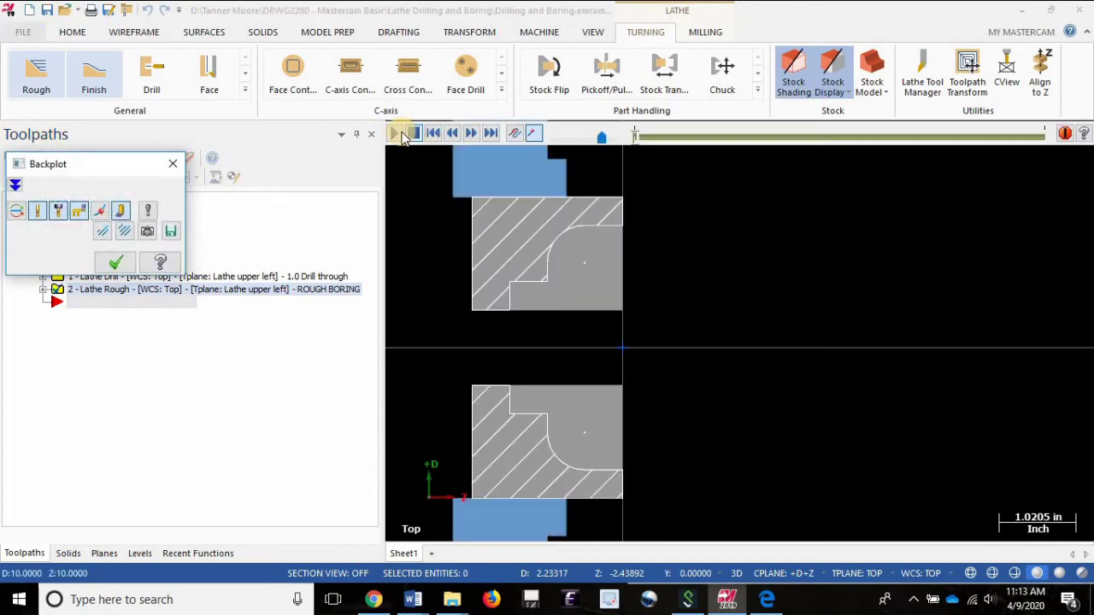
click(395, 134)
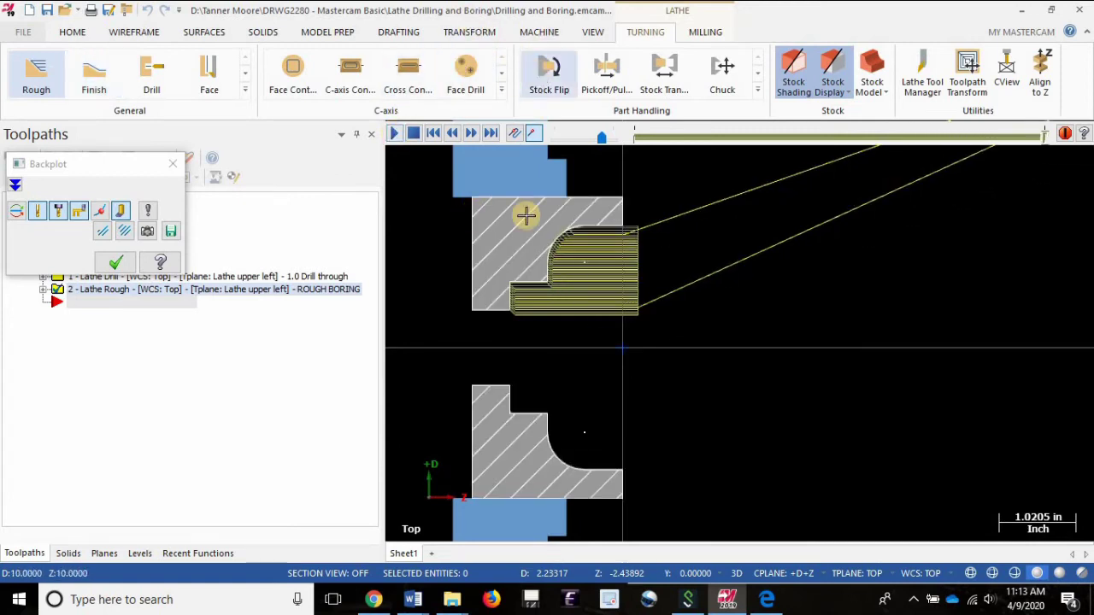
scroll(538, 272, up, 4)
scroll(532, 273, up, 2)
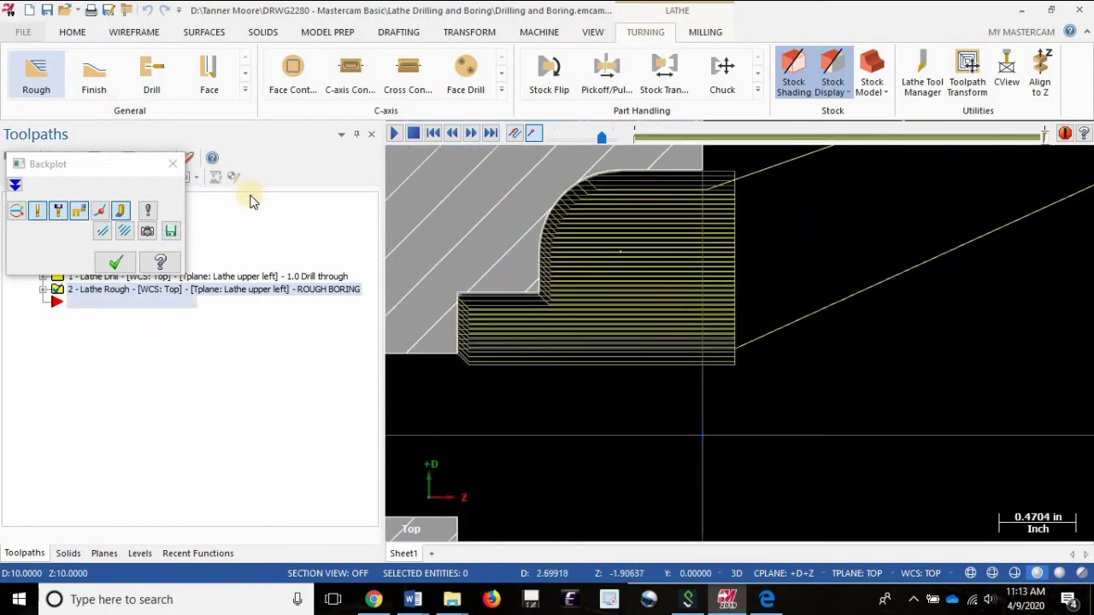
click(173, 164)
click(94, 157)
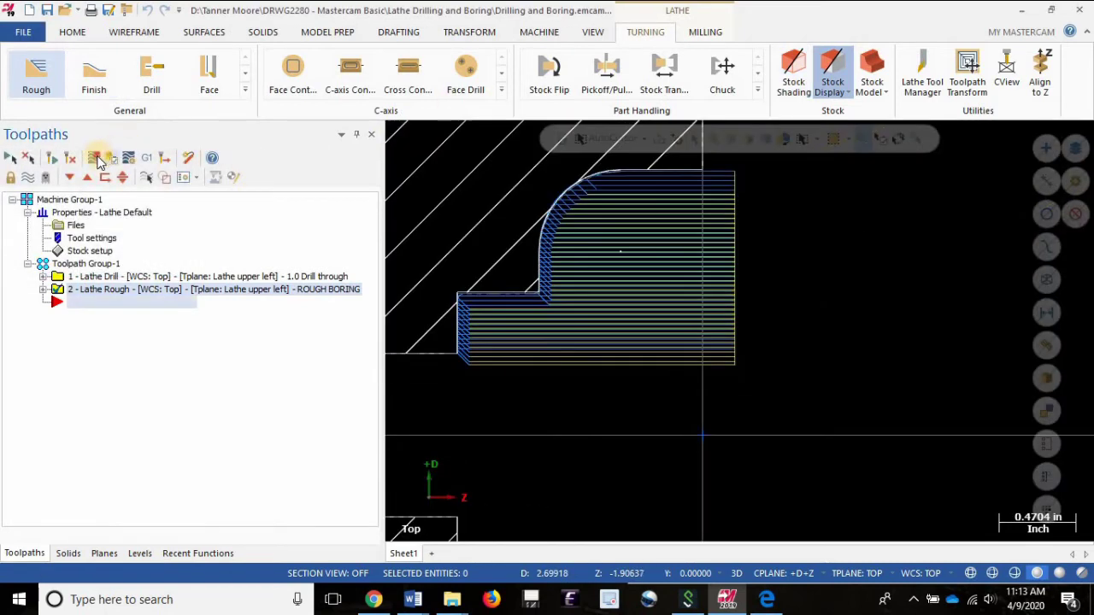
Step: Shade the stock, scrub to the boring bar, close Backplot, and expand the Lathe Rough operation
click(652, 153)
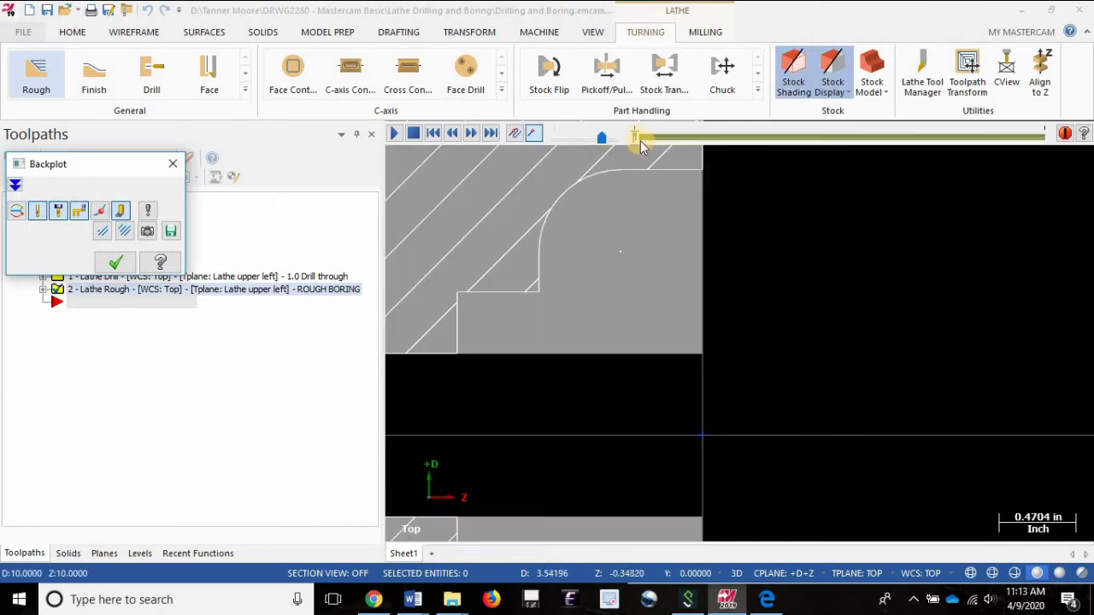
drag(633, 137, 641, 139)
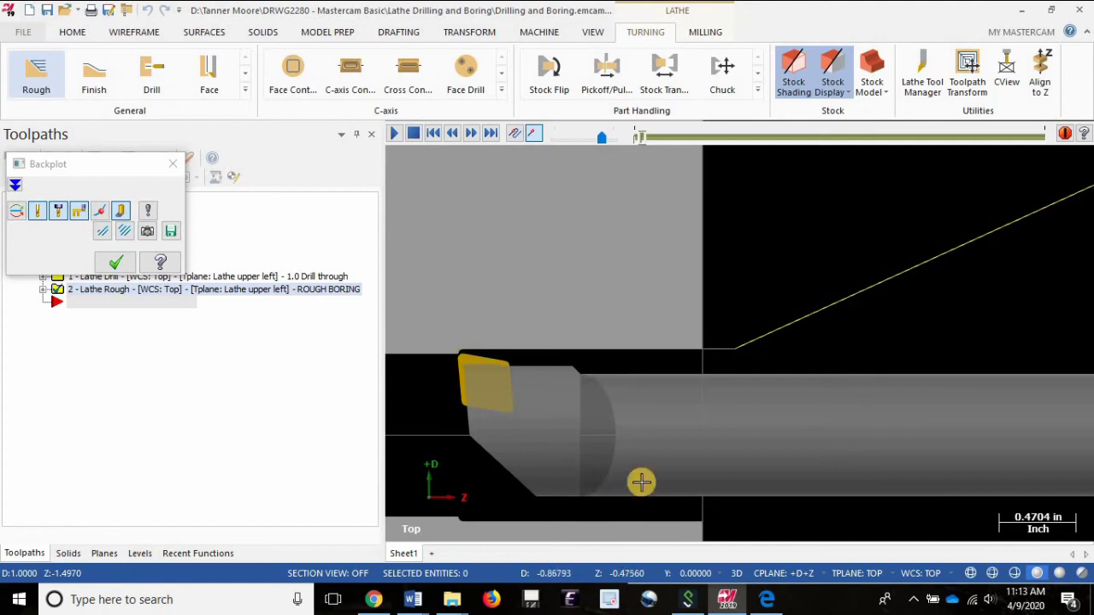
scroll(640, 482, down, 2)
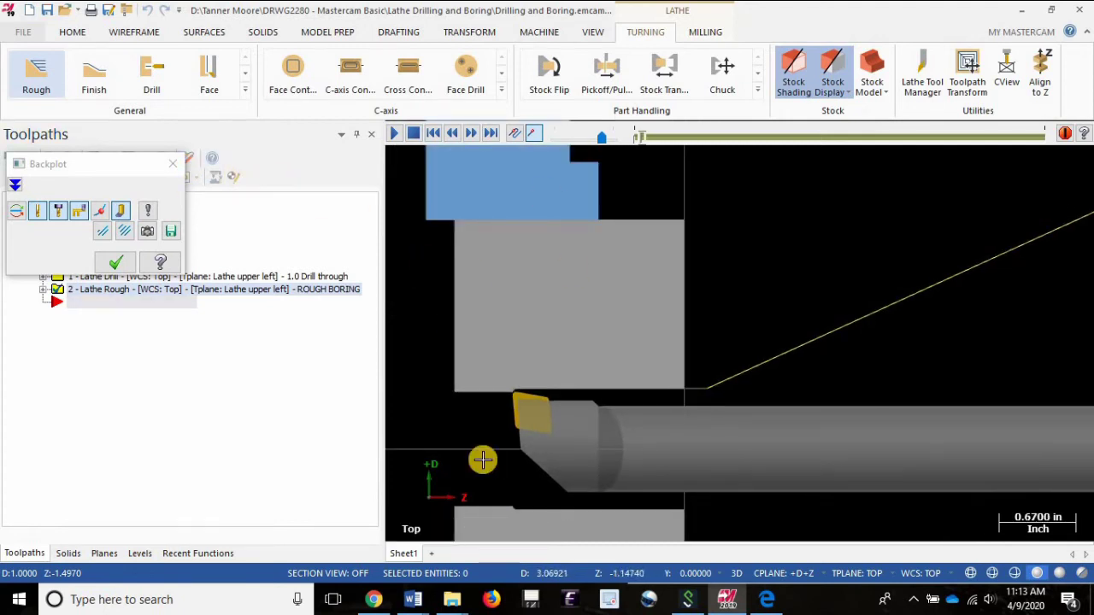
click(173, 164)
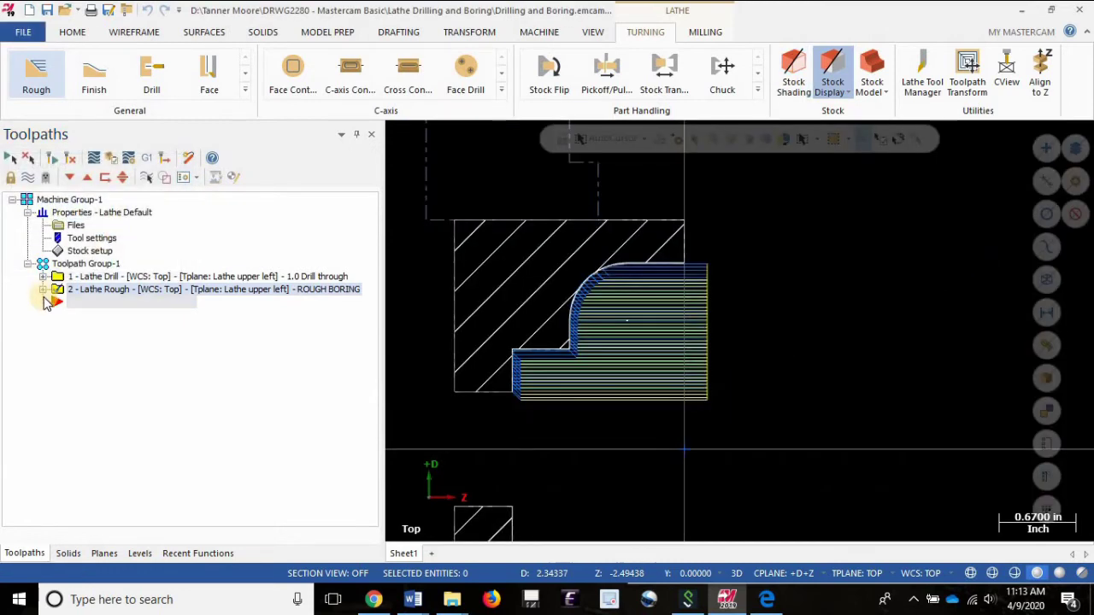
click(44, 291)
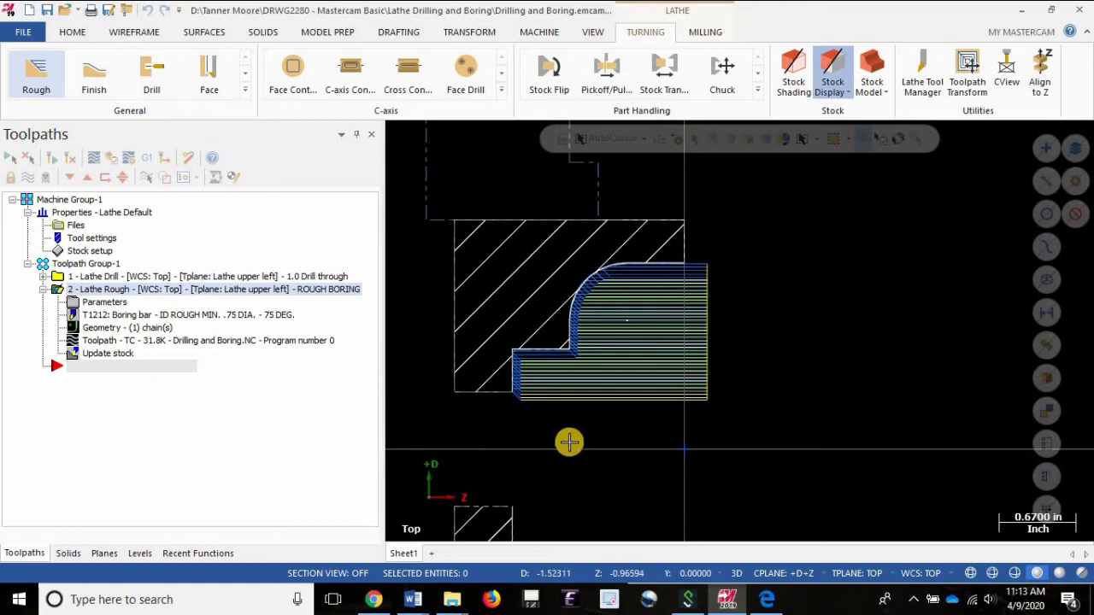
Step: Set the rough toolpath's lead-out exit vector to -20° angle and 0.05 length
click(282, 289)
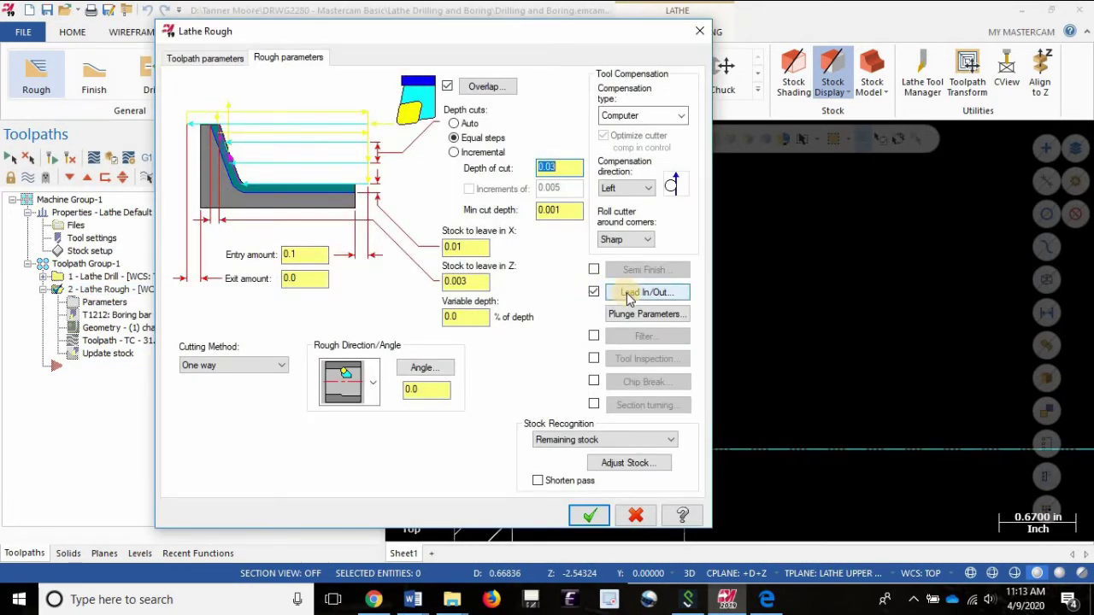
click(628, 294)
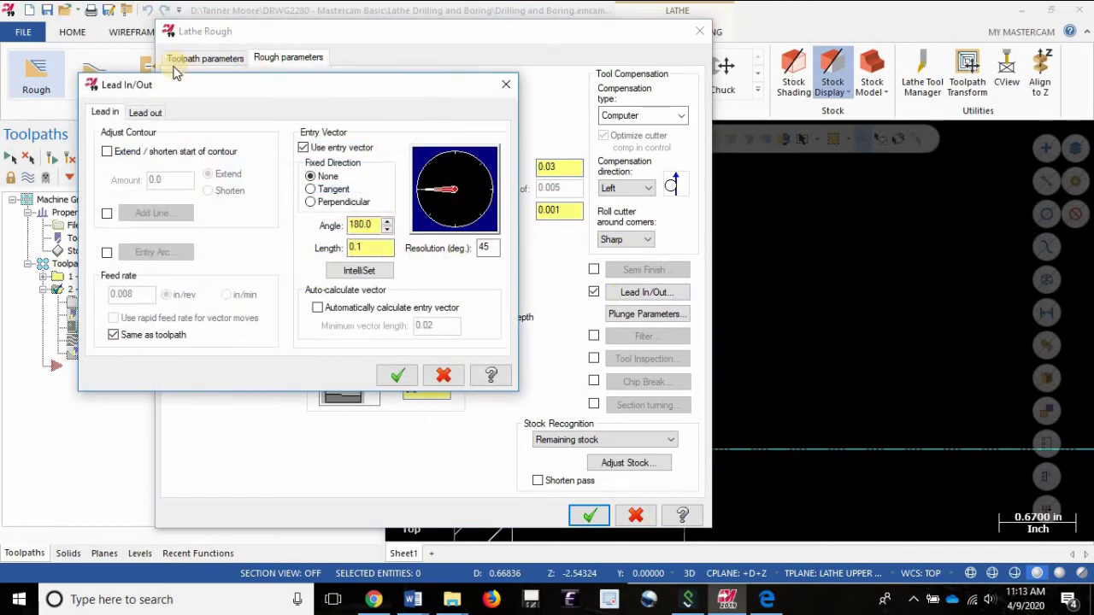
click(144, 113)
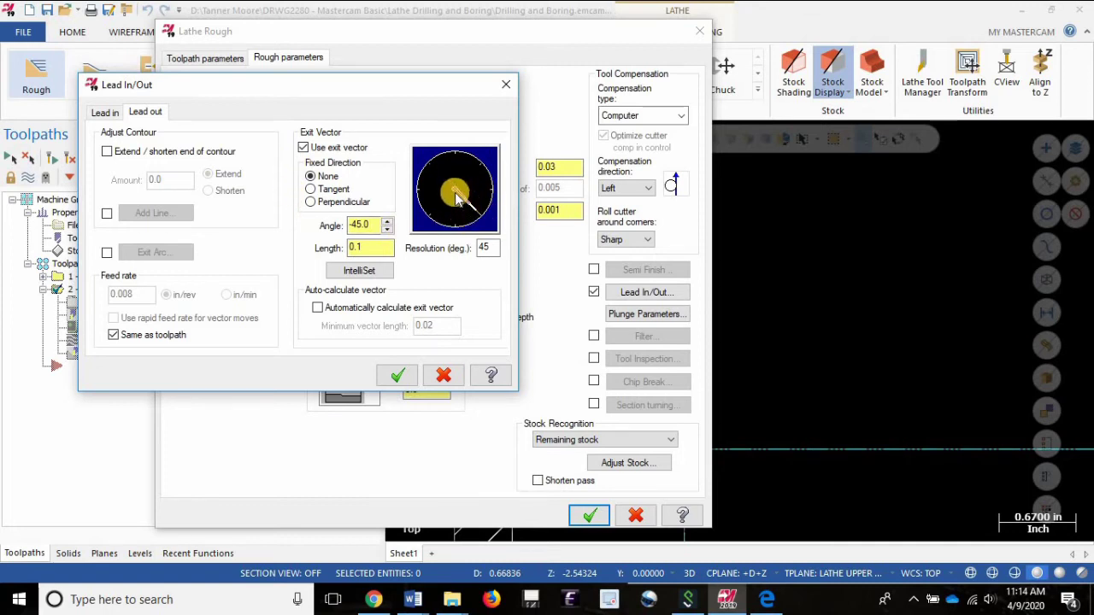
double_click(352, 224)
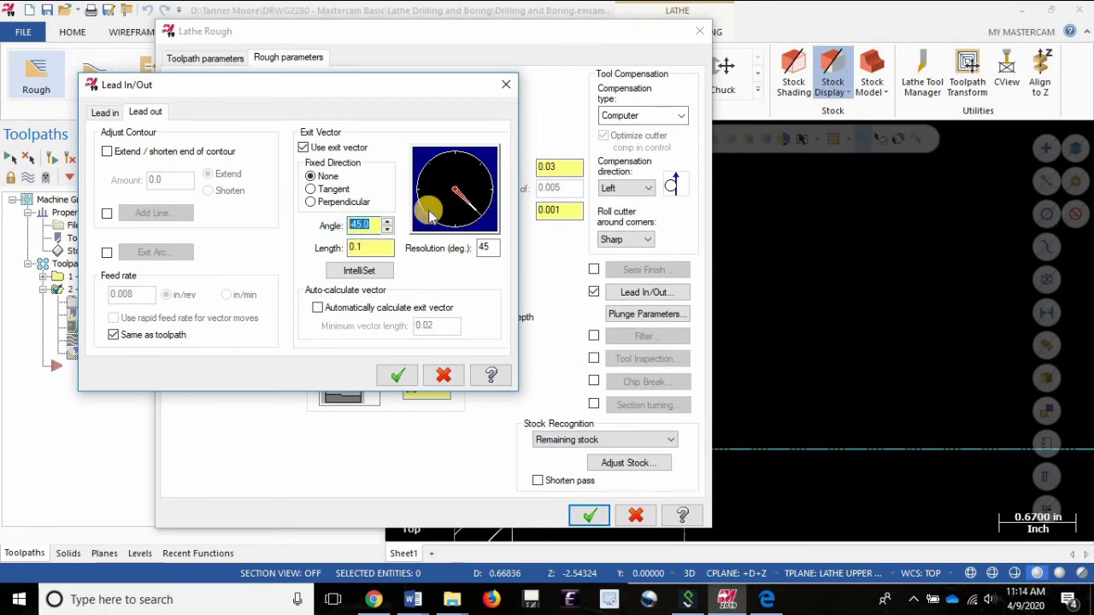
text(90.0)
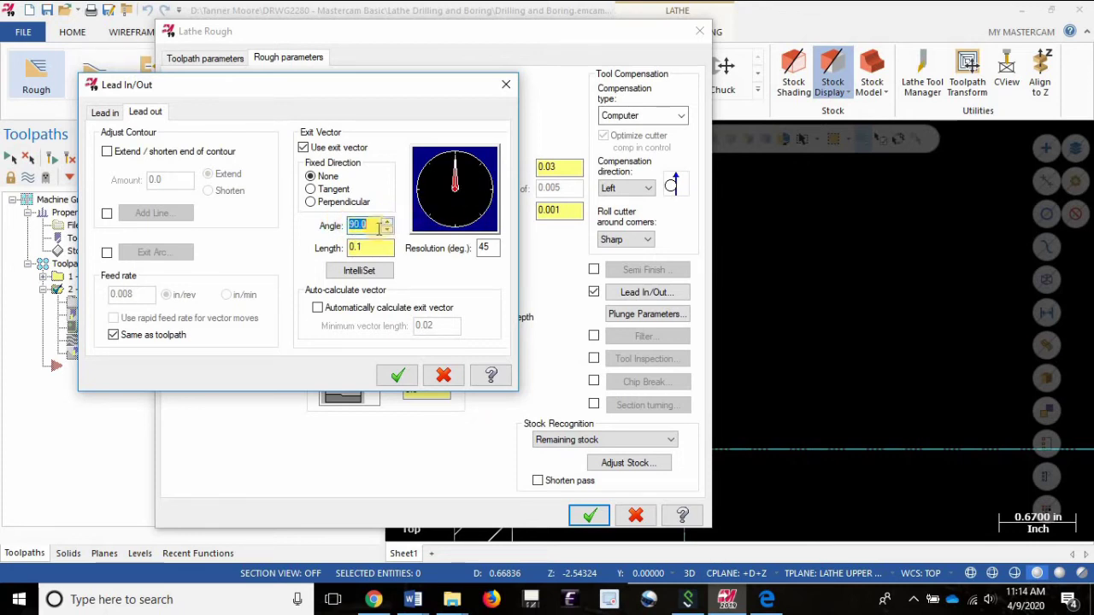
key(Return)
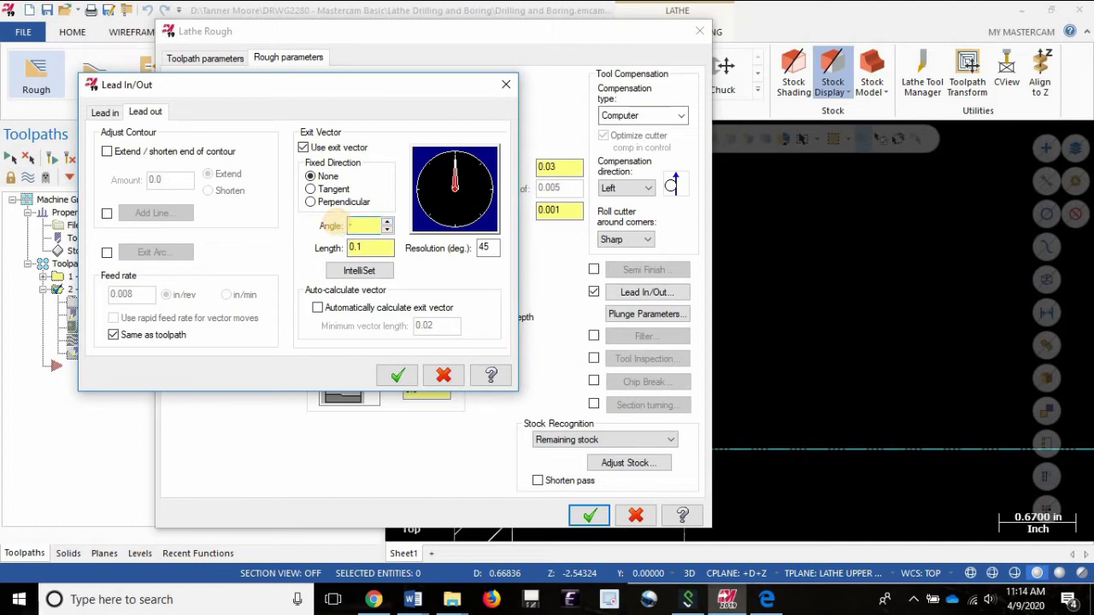
text(-2)
key(Return)
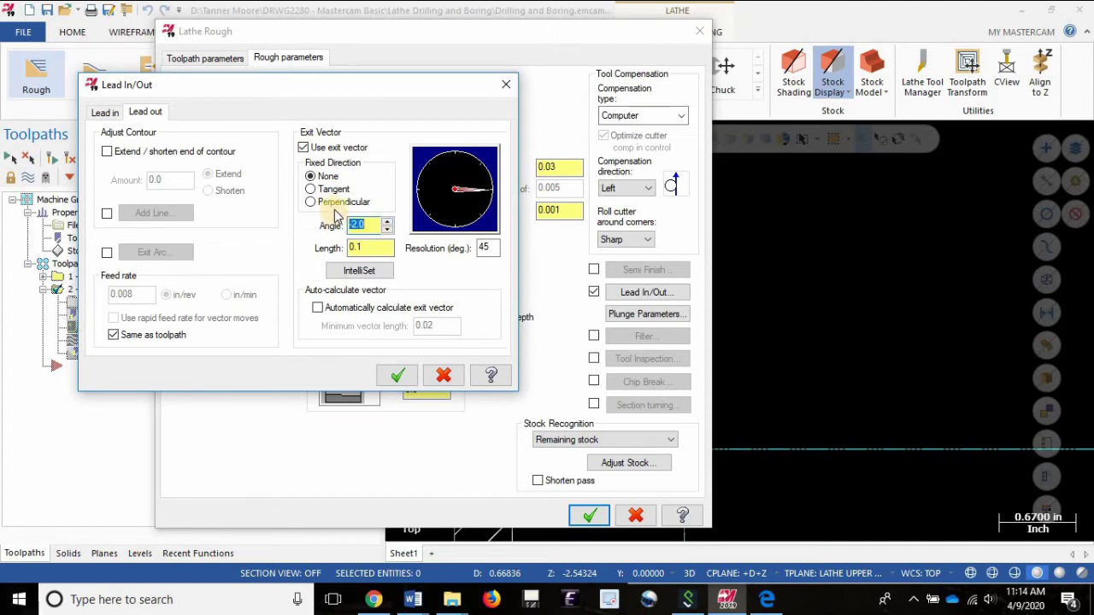
text(-20)
key(Return)
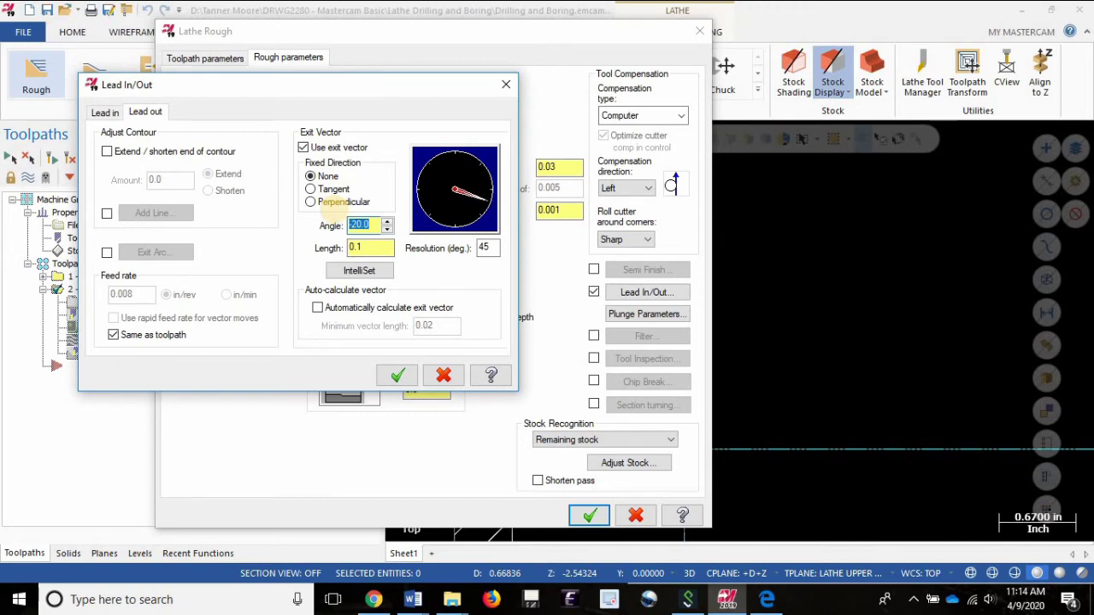
key(BackSpace)
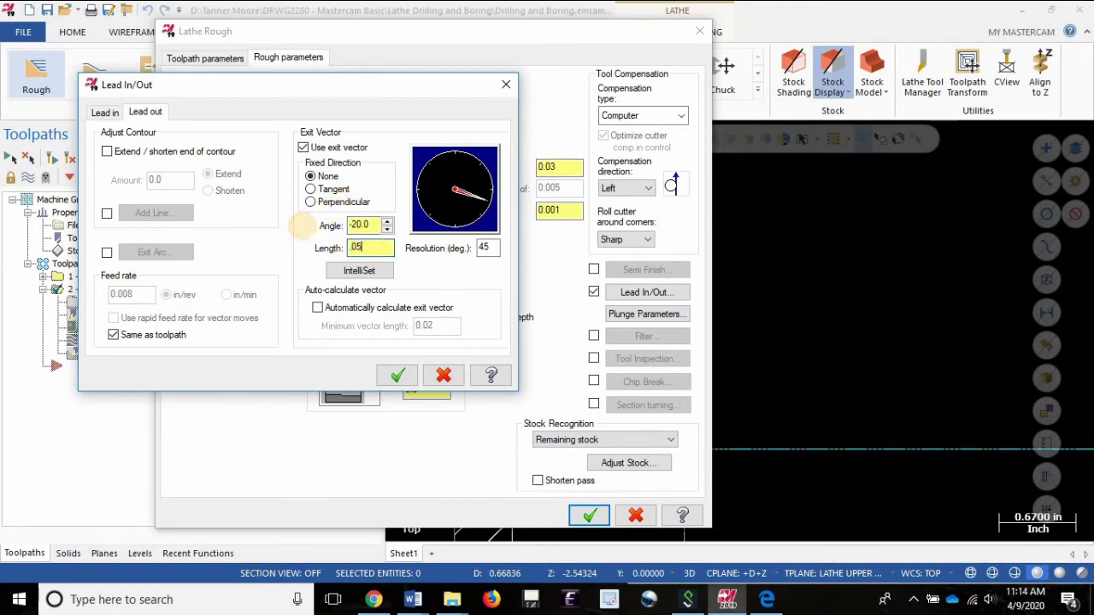
text(.05)
key(Return)
Step: Confirm the lead-out change and regenerate the rough boring toolpath
click(398, 375)
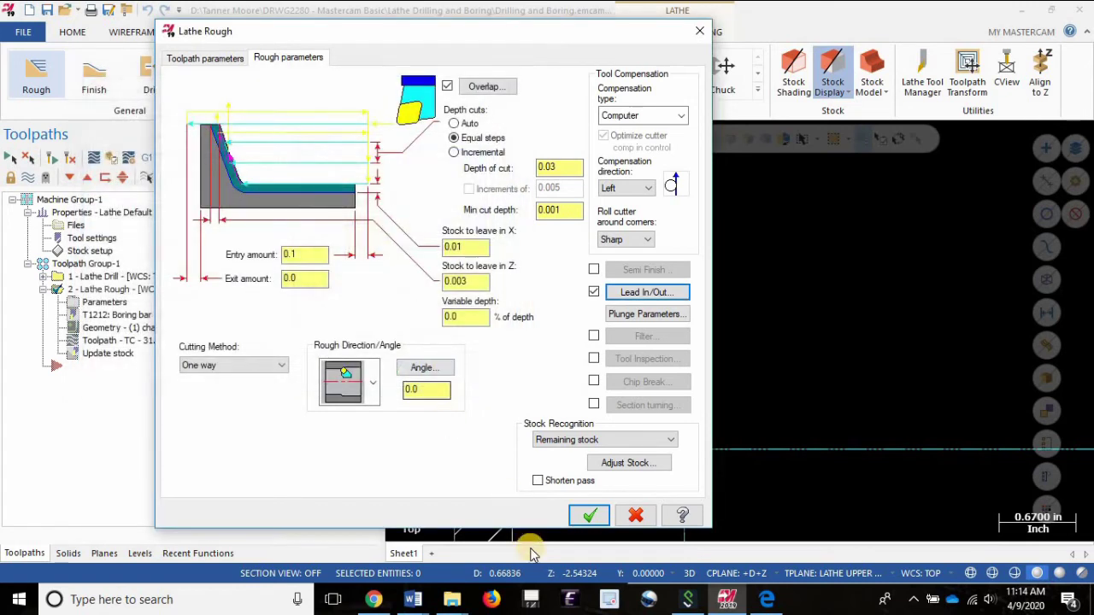
click(588, 523)
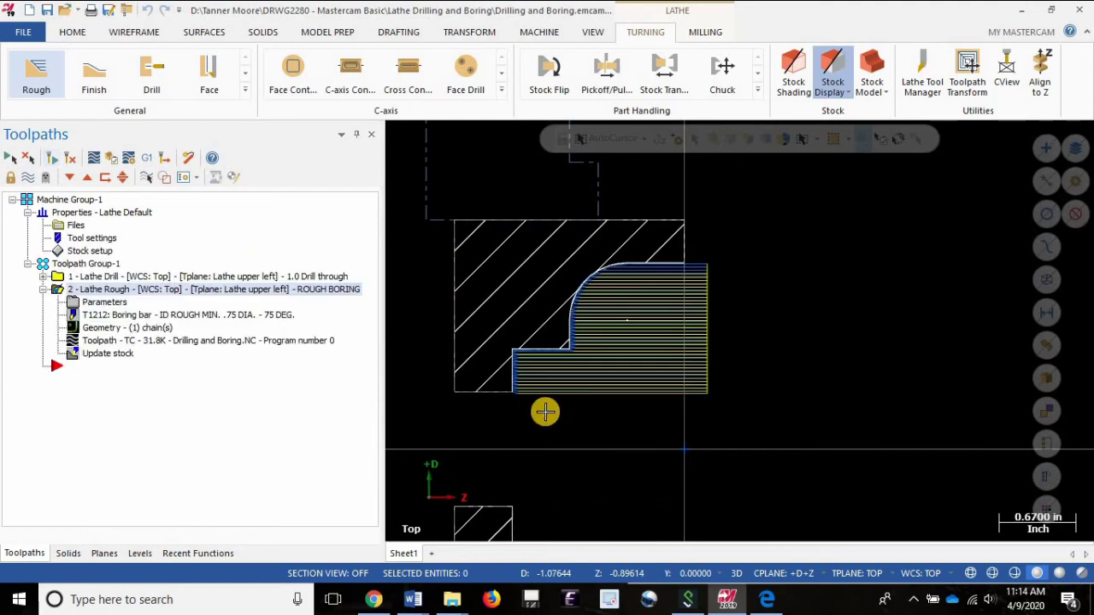
scroll(513, 406, up, 5)
scroll(505, 410, up, 2)
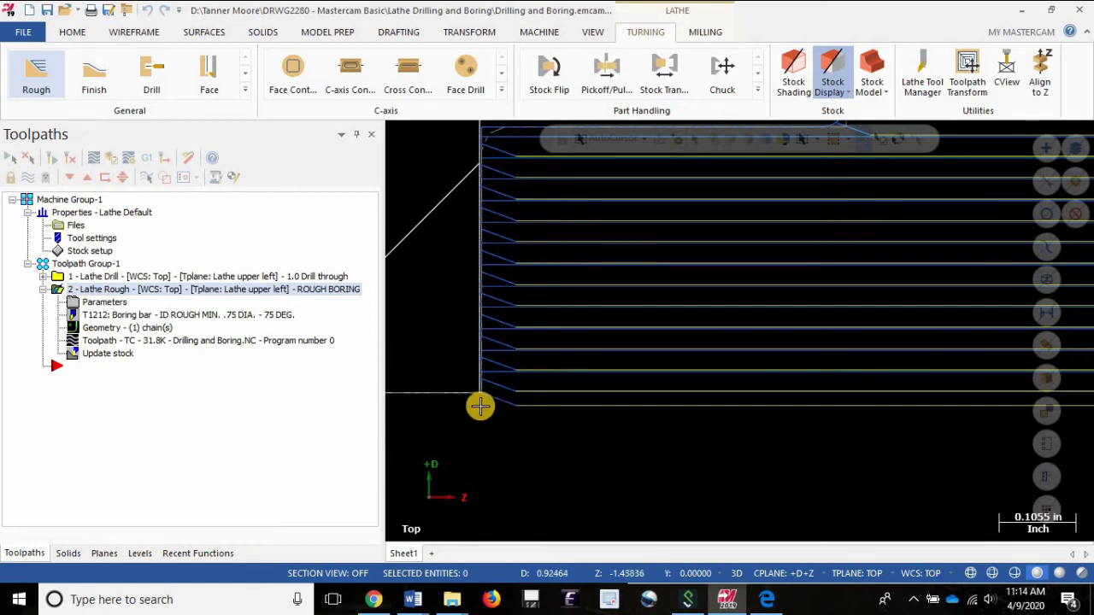
scroll(470, 397, down, 2)
scroll(469, 365, down, 2)
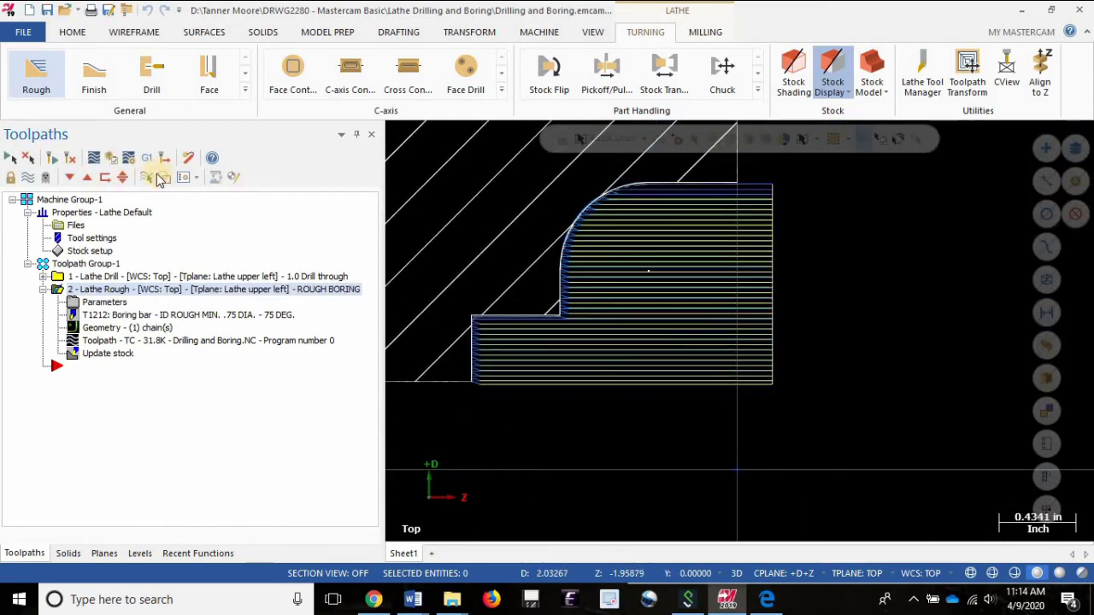
Step: Backplot the updated toolpath with Alt+T and play the simulation
key(alt+t)
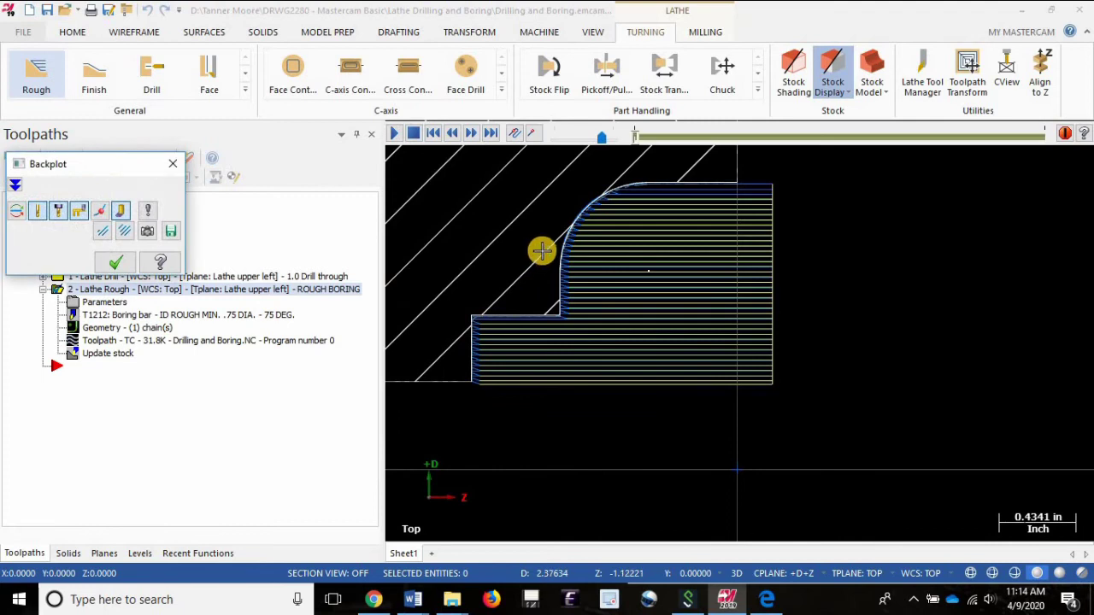
scroll(538, 381, up, 1)
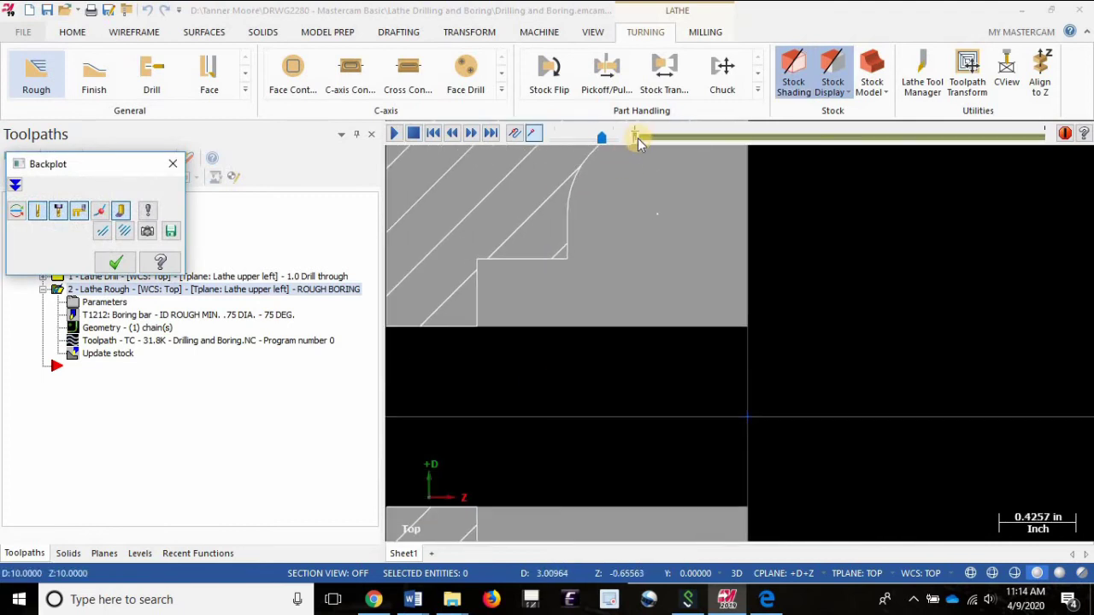
click(637, 137)
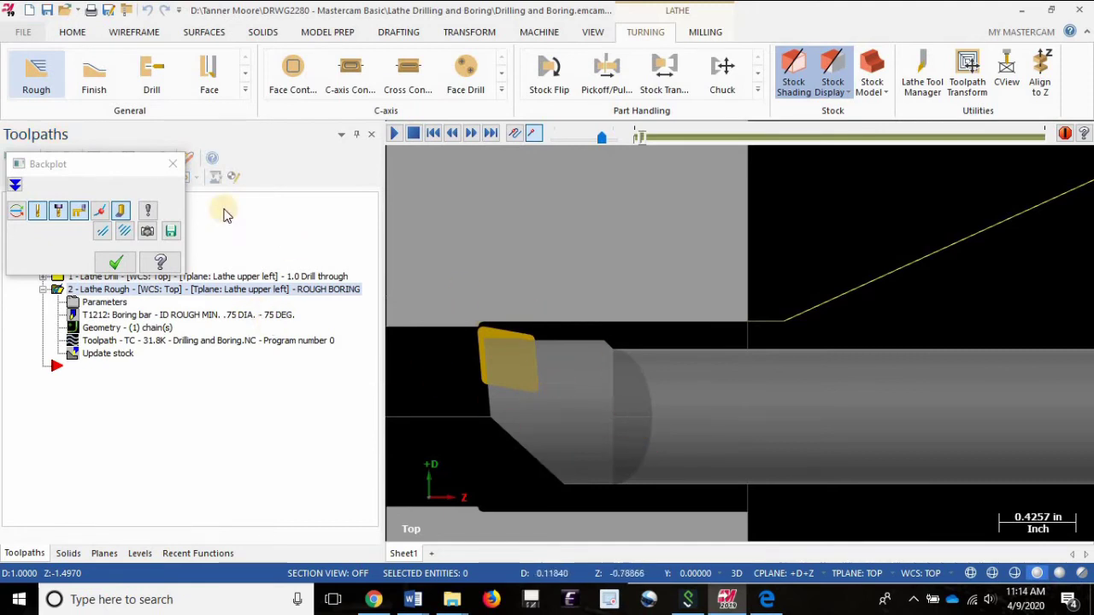
Step: Close the backplot, hide the rough boring toolpath, and collapse its details
click(175, 170)
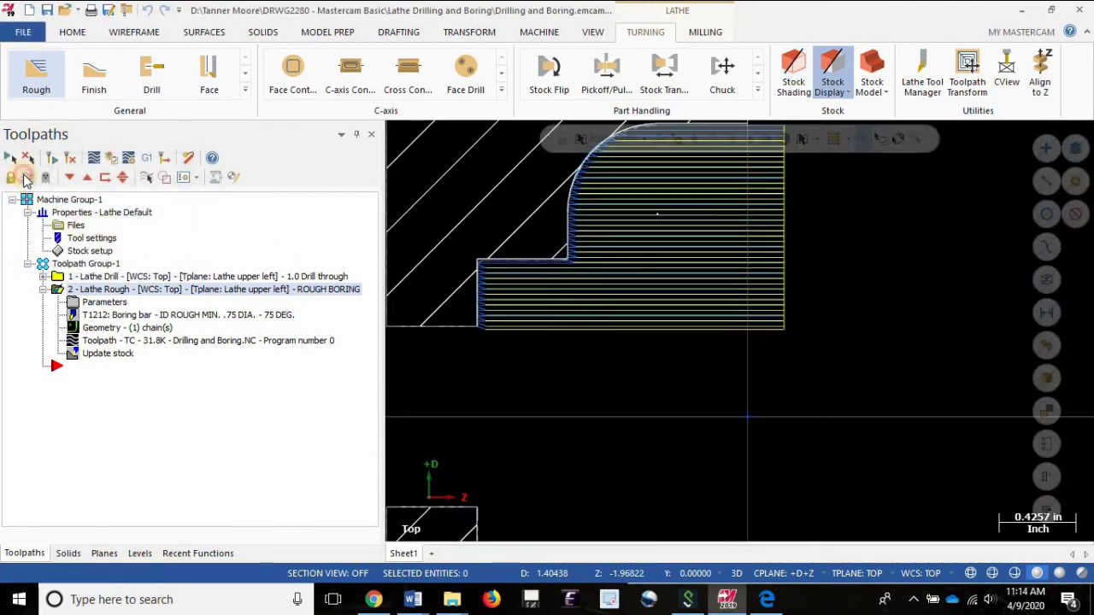
click(26, 180)
click(42, 288)
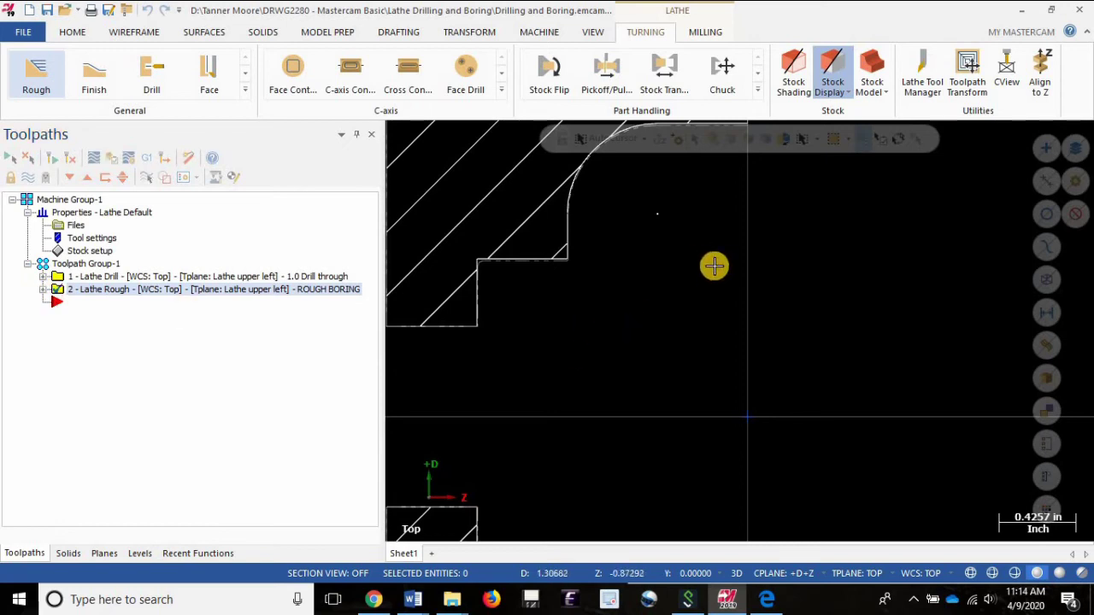
scroll(714, 265, down, 4)
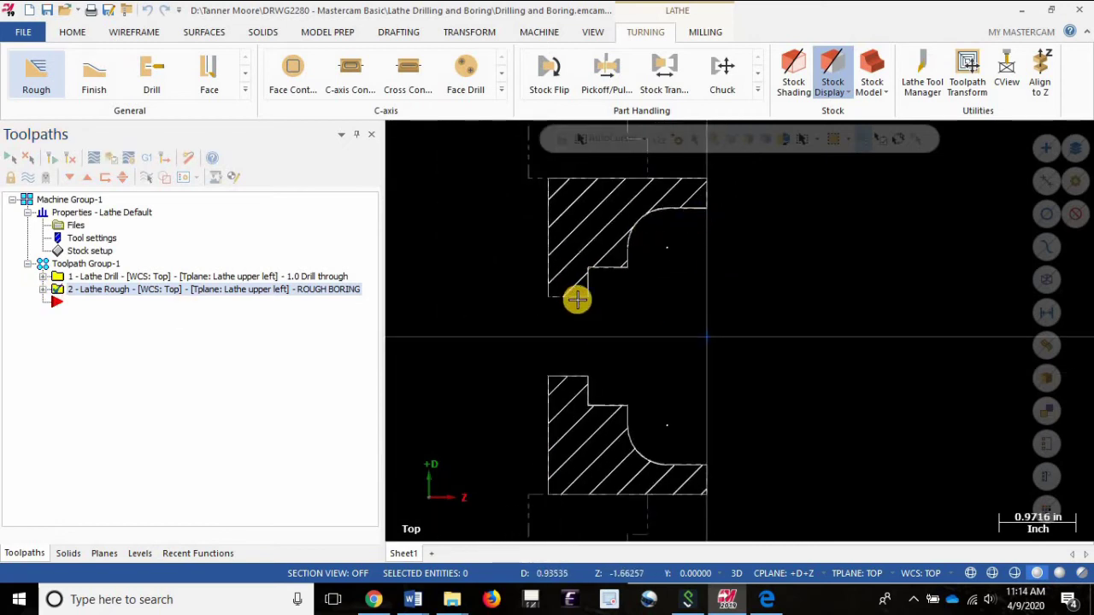
Step: Create a Lathe Finish toolpath chained along the bore contour from arc to last vertical line
click(96, 81)
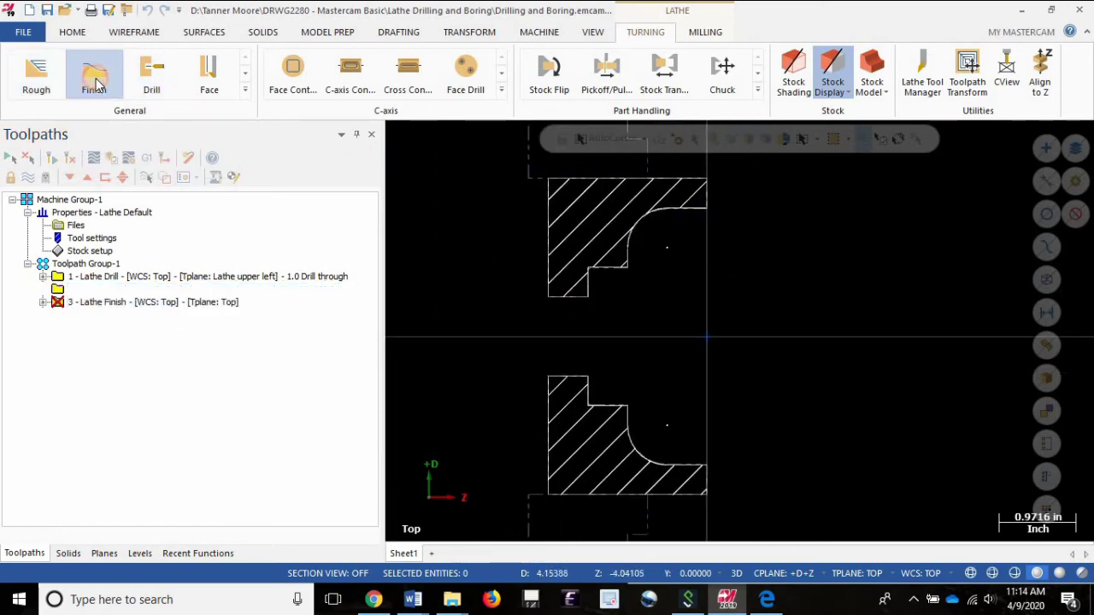
scroll(723, 256, up, 2)
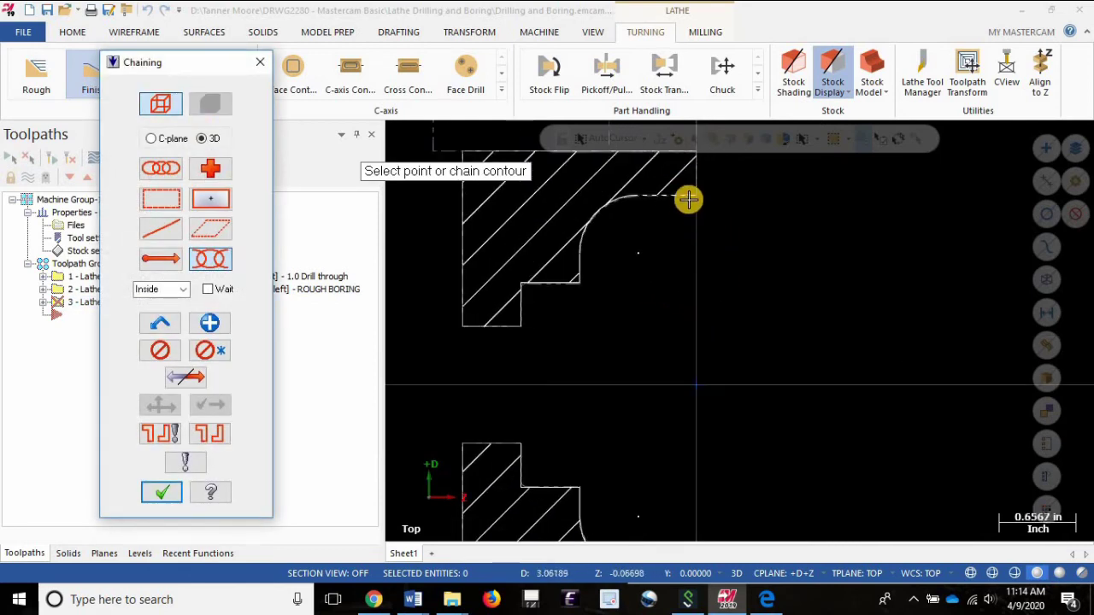
click(688, 200)
click(521, 297)
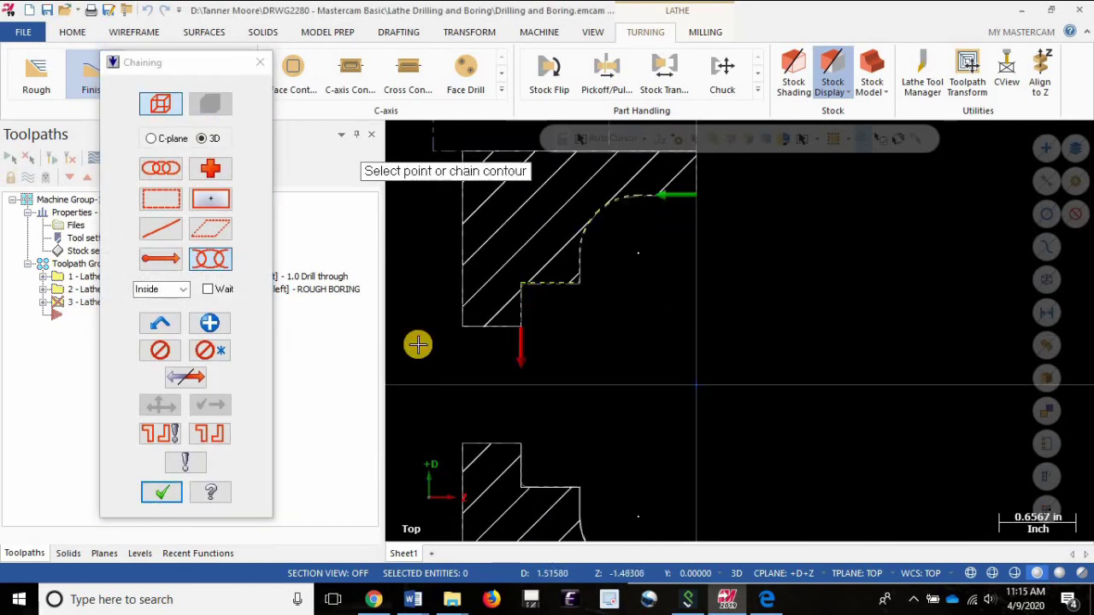
click(162, 490)
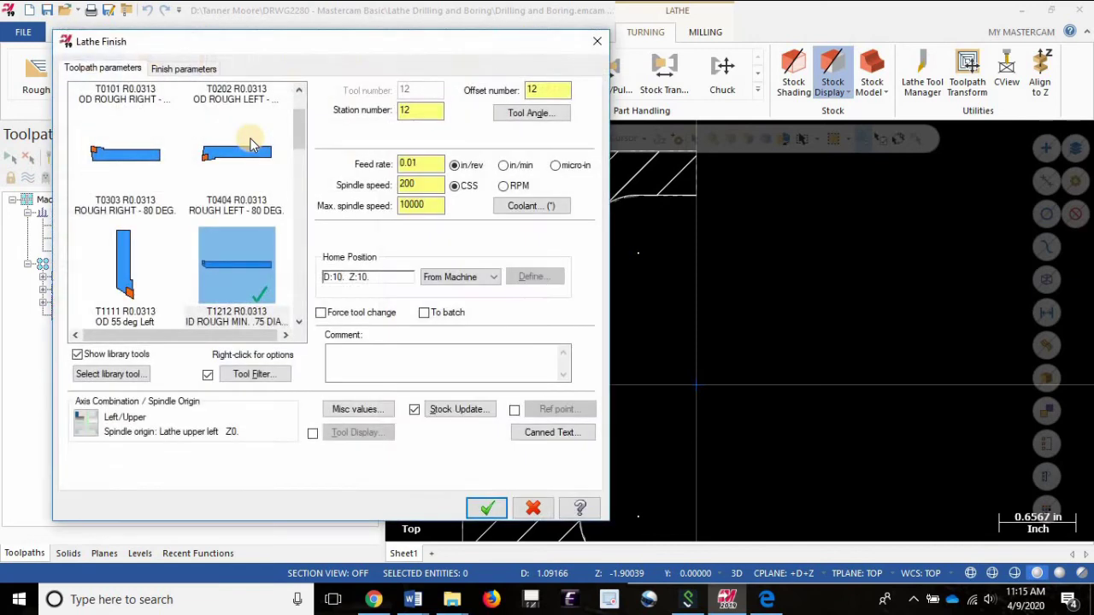
Step: Use tool T1212 with 0.004 feed, 325 spindle speed and 2000 max spindle speed
click(236, 267)
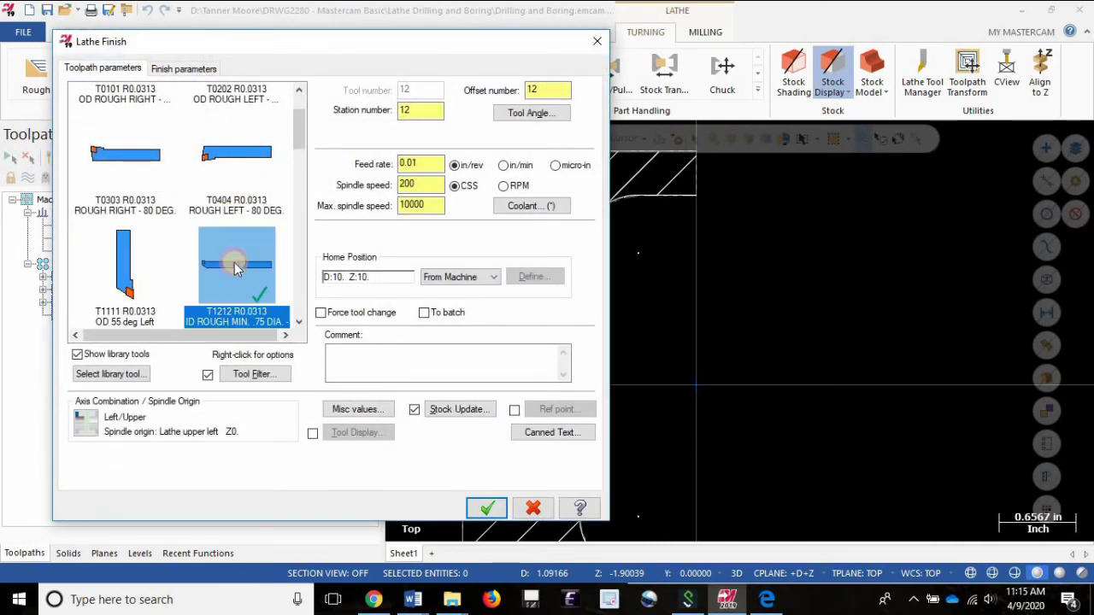
double_click(430, 164)
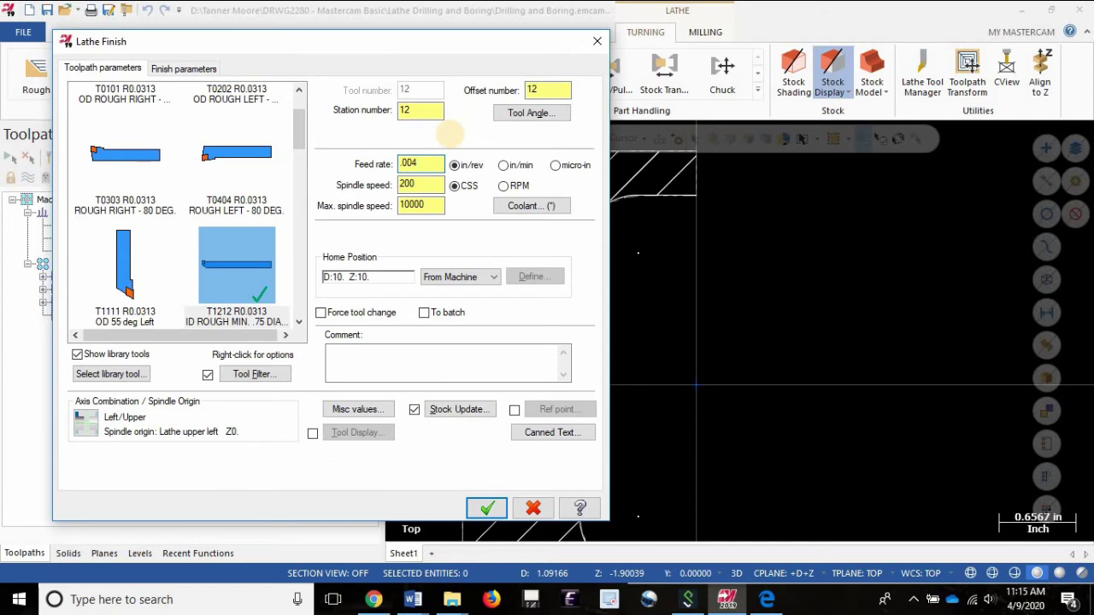
text(.004)
key(Tab)
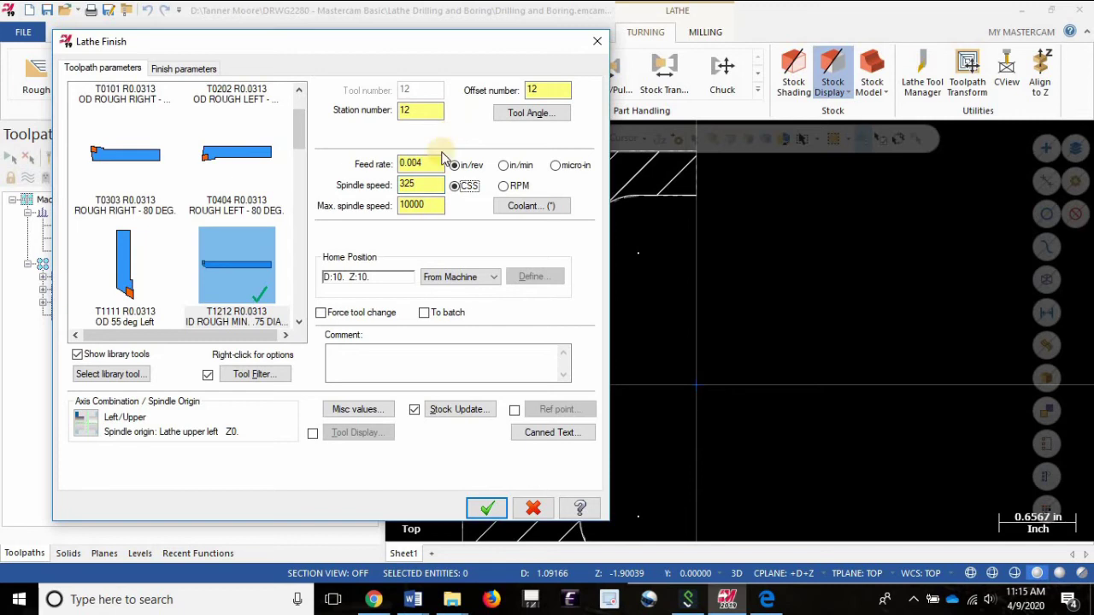
double_click(419, 205)
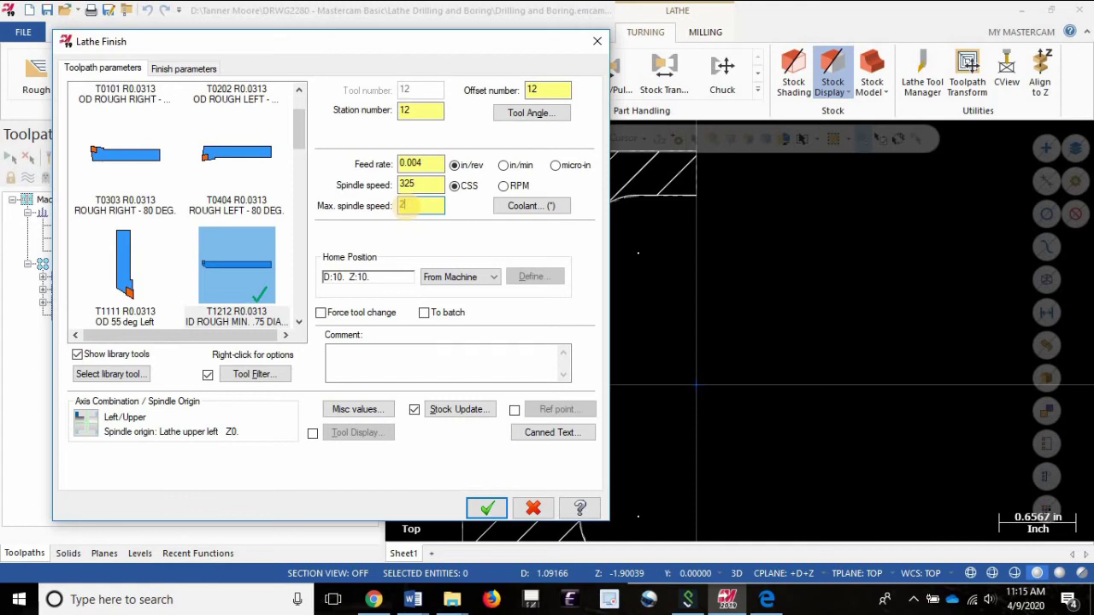
key(Tab)
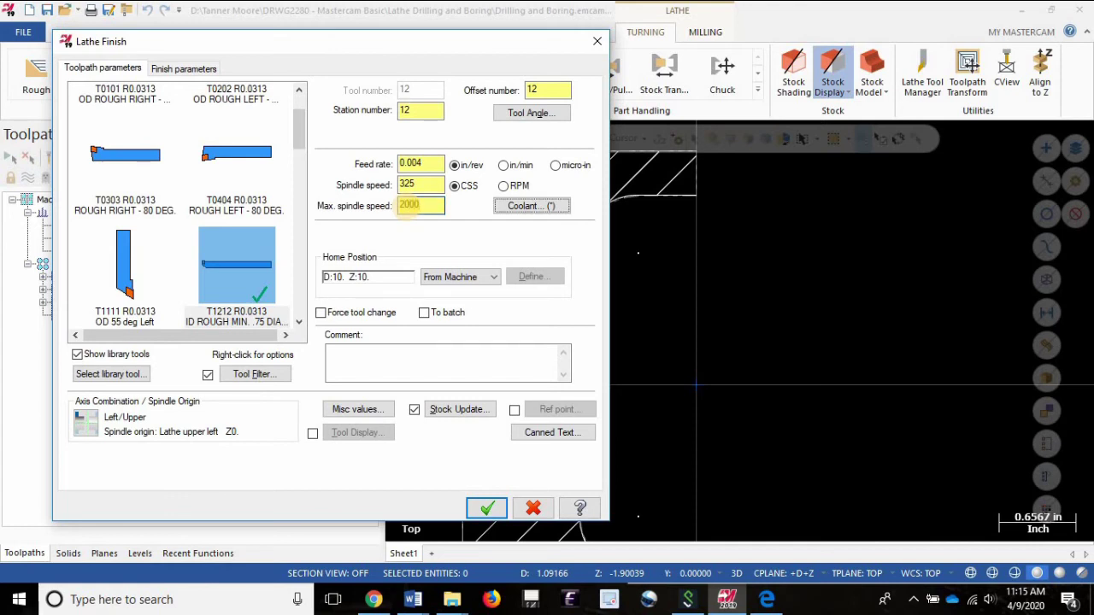
Step: Tick Force tool change in the Lathe Finish parameters
click(348, 317)
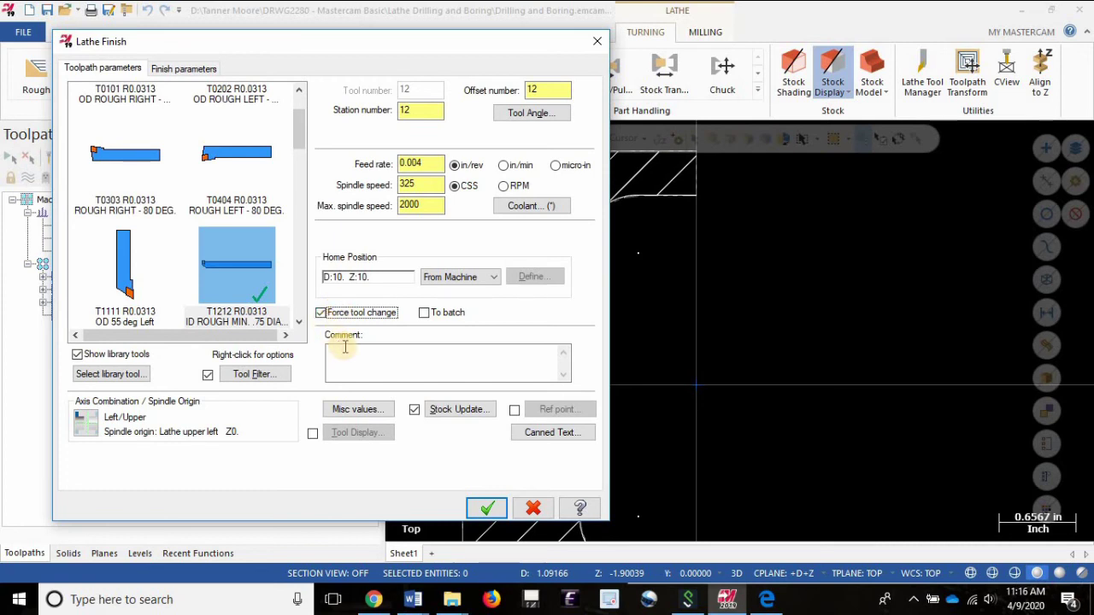
Step: Comment the finish toolpath 'FINISHING' and set Wear compensation with Sharp corner rolling
click(345, 351)
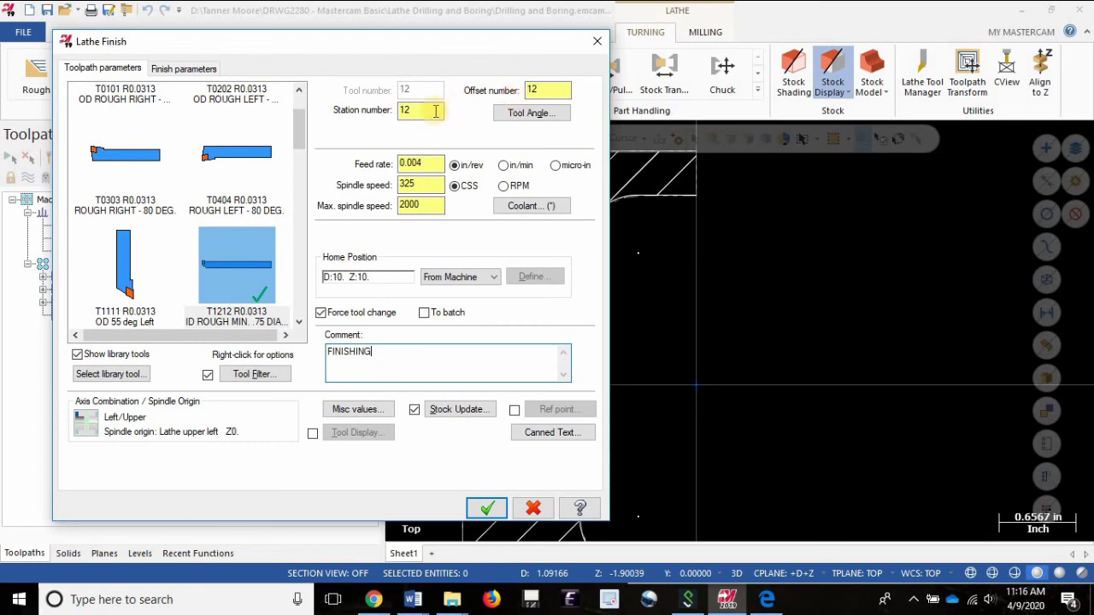
click(247, 282)
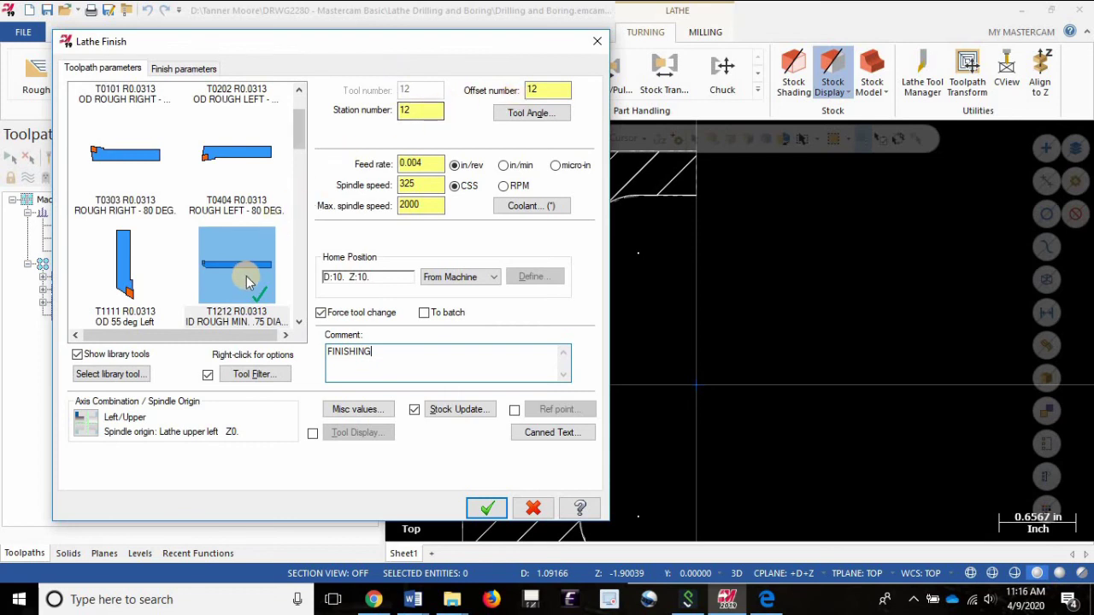
click(192, 70)
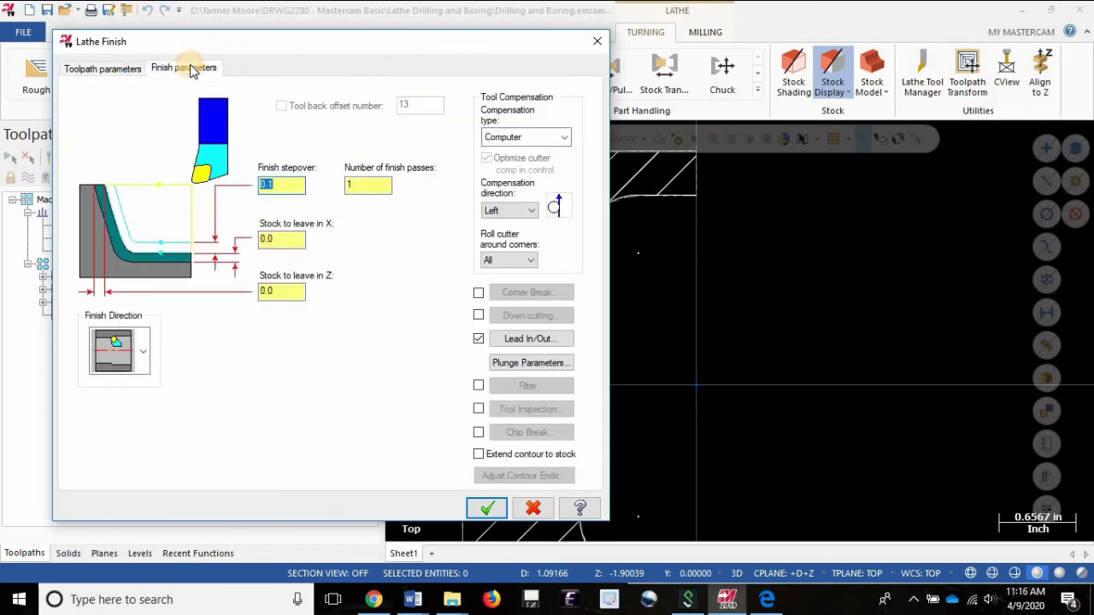
click(523, 137)
click(517, 177)
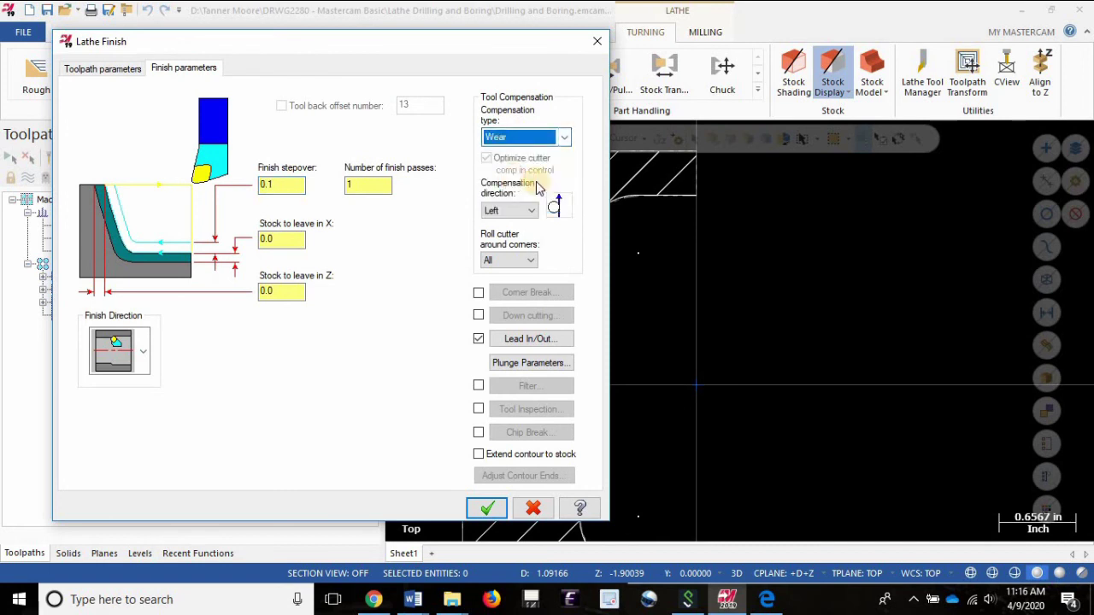
click(525, 261)
click(518, 283)
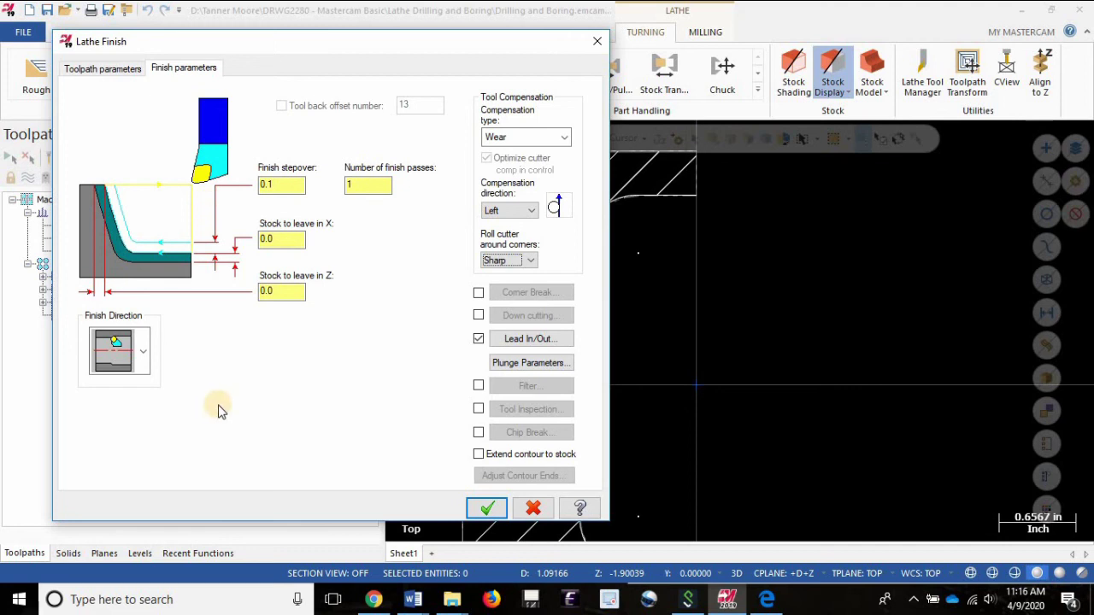
Step: Accept the finish toolpath settings and zoom in to inspect the finish bore path
click(487, 510)
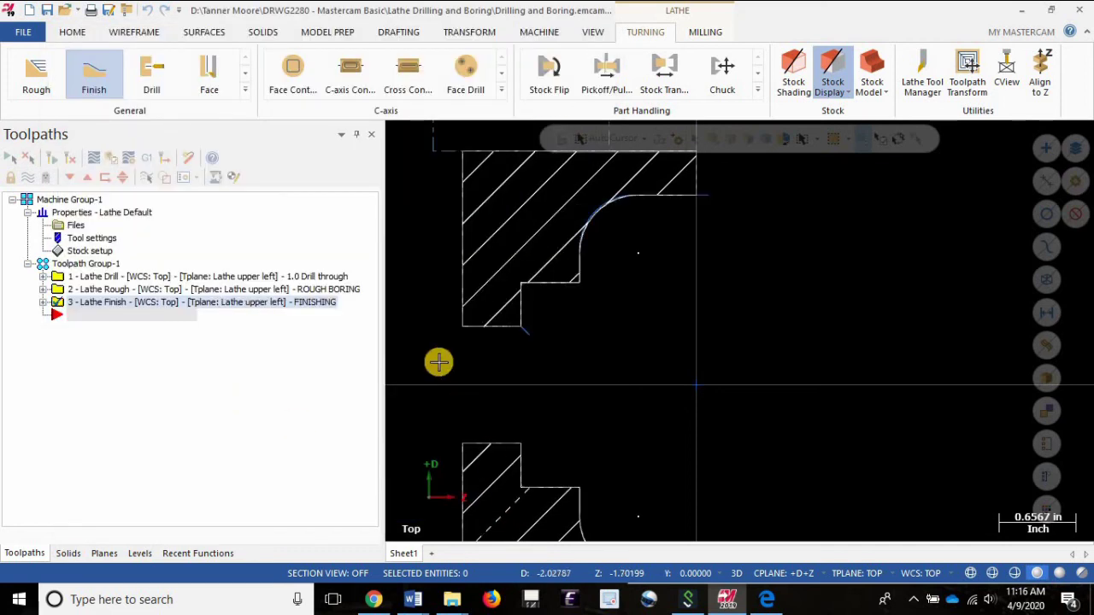
scroll(520, 314, up, 1)
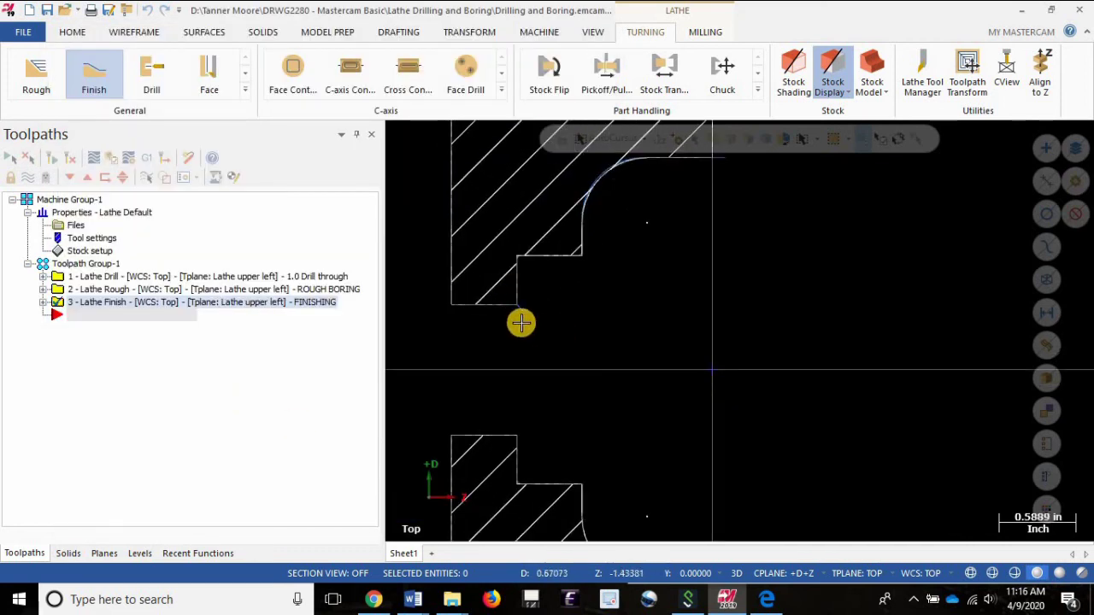
scroll(675, 192, up, 3)
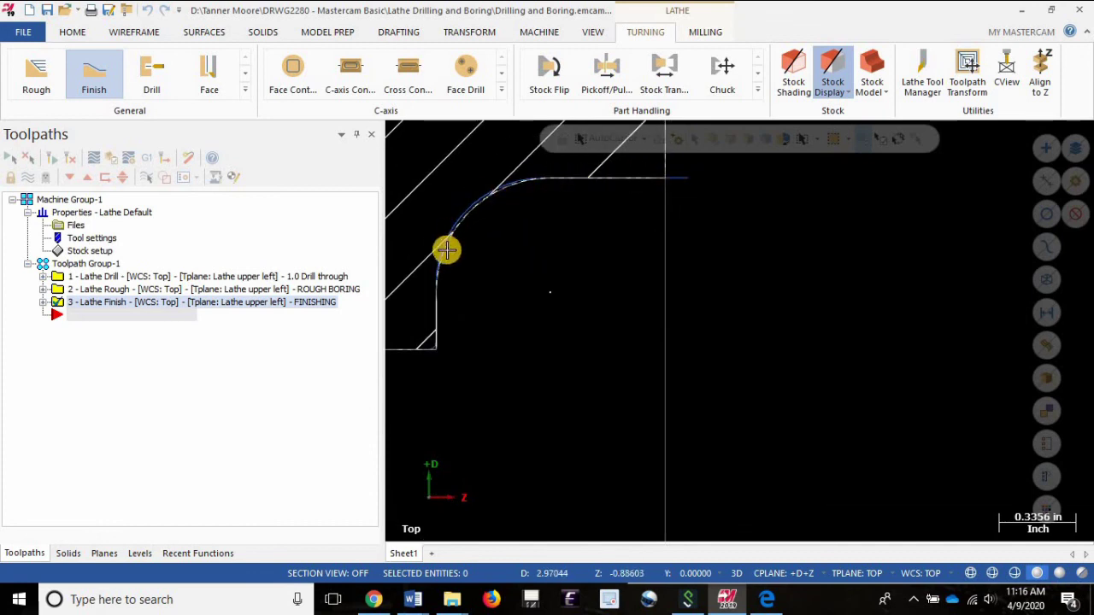
scroll(508, 363, up, 2)
scroll(481, 342, up, 3)
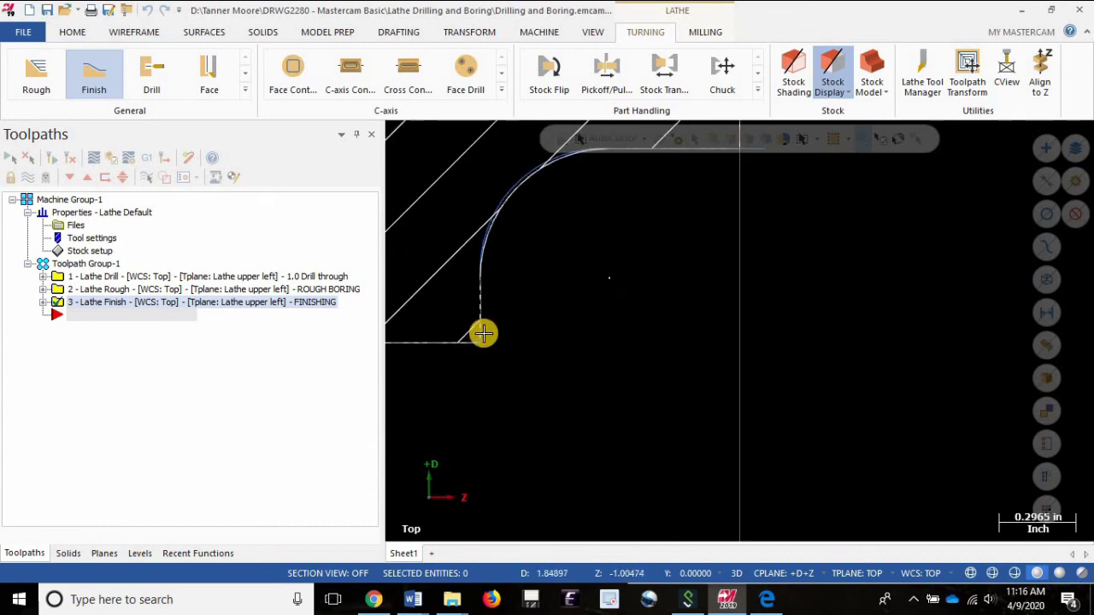
scroll(666, 269, down, 7)
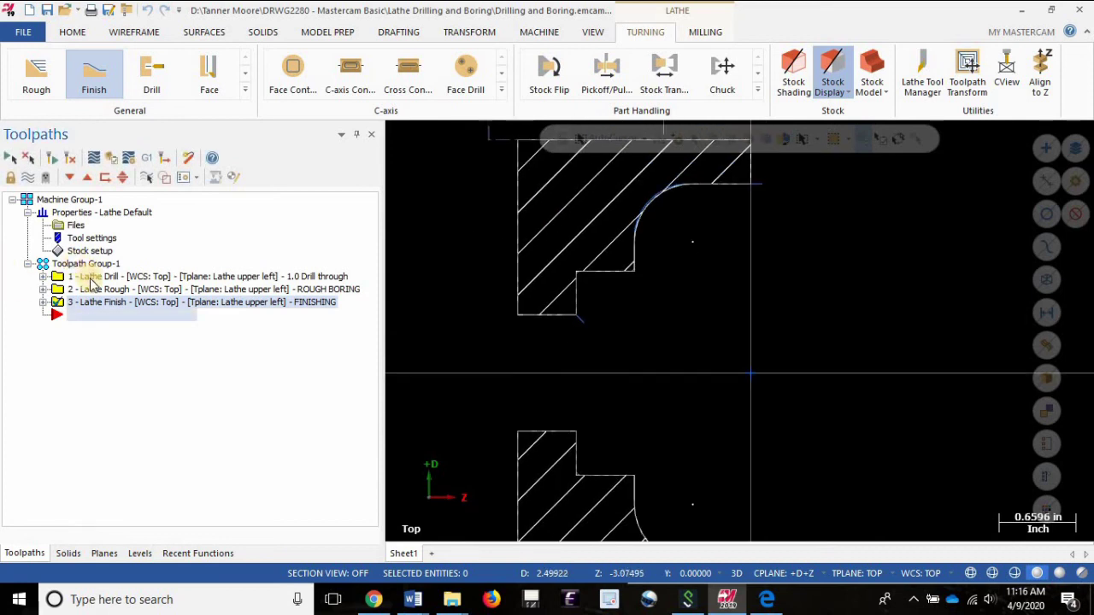
Step: Backplot the finish toolpath, then select all three operations in Toolpath Group-1
click(94, 157)
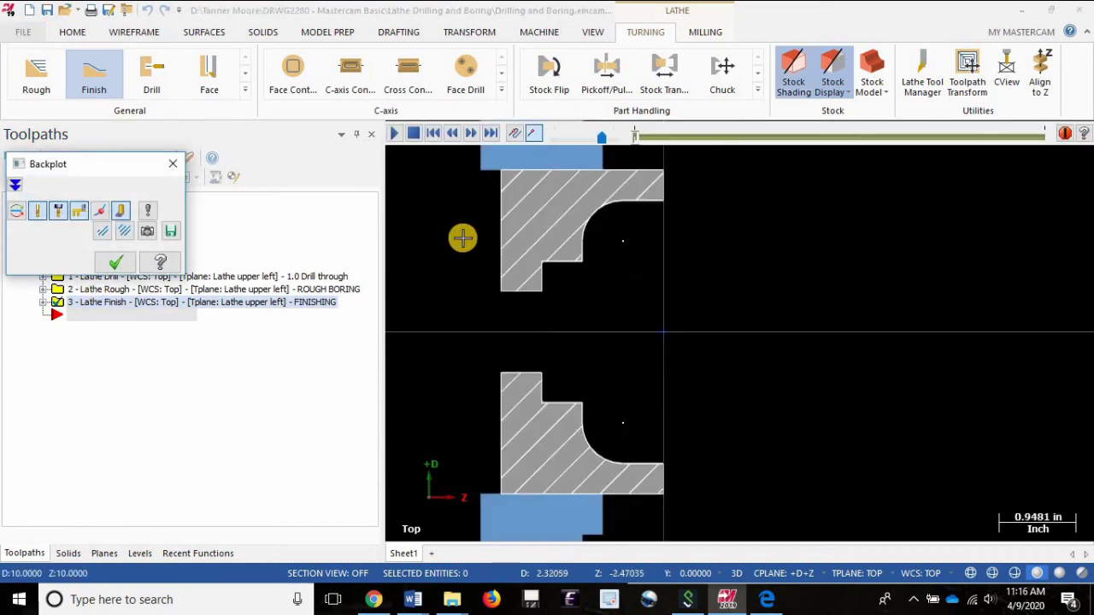
click(394, 134)
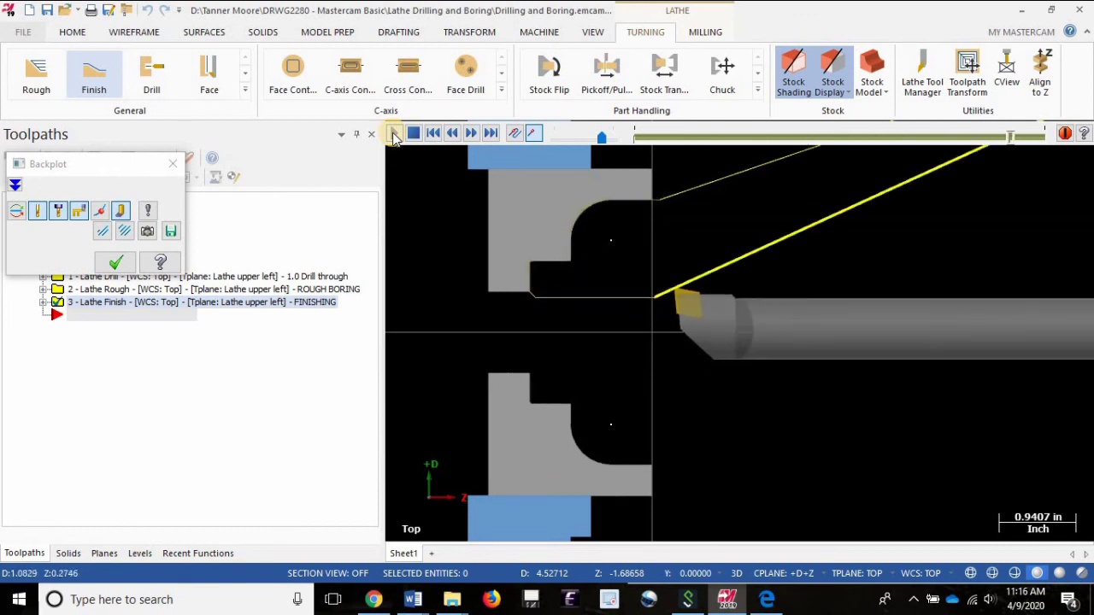
click(172, 163)
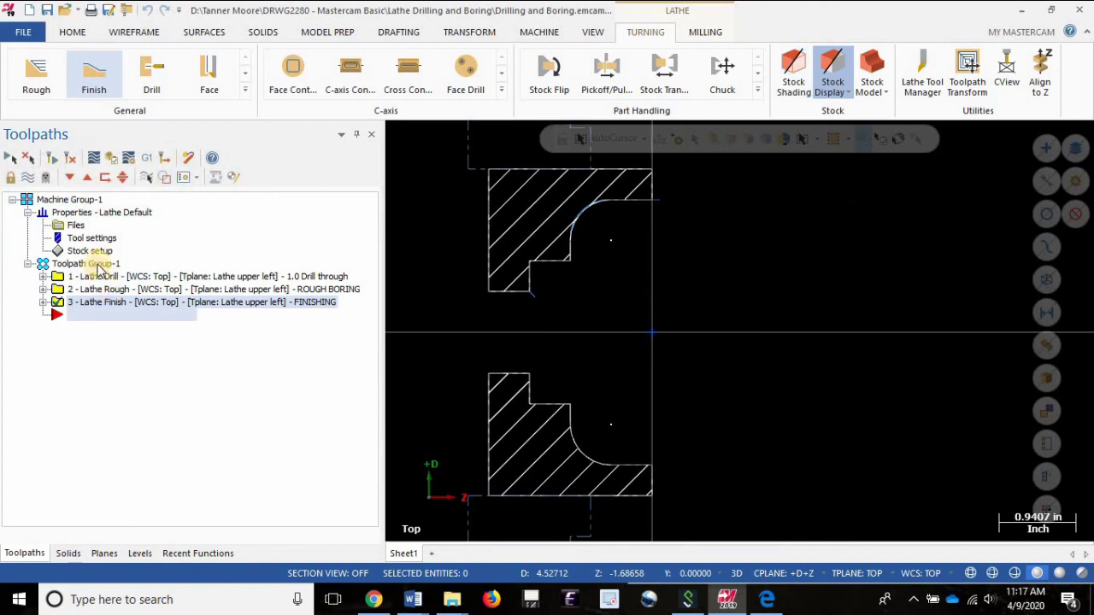
click(101, 264)
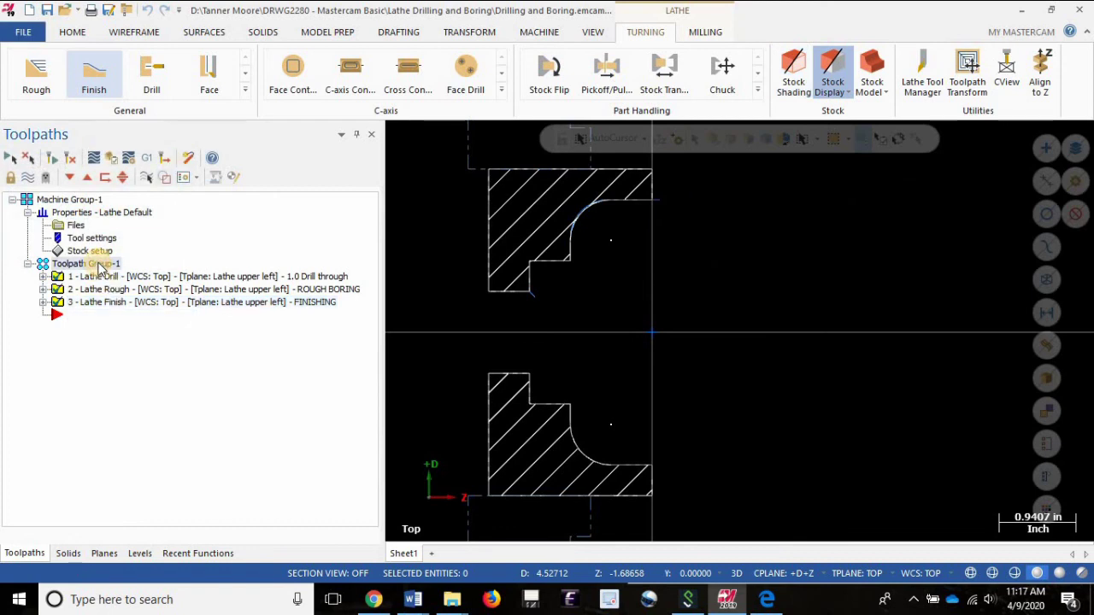